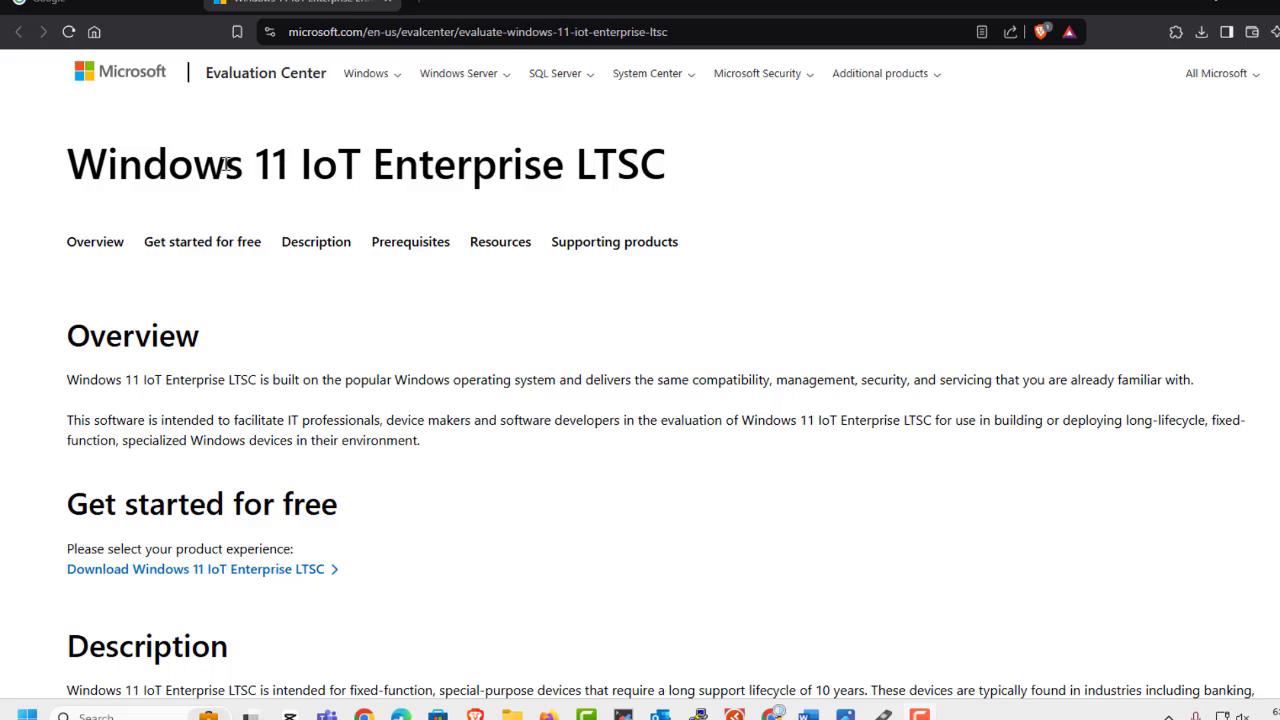
Examine the overview, download section and description of Windows 11 IoT Enterprise LTSC on the Evaluation Center page.
scroll(226, 165, "down", 1)
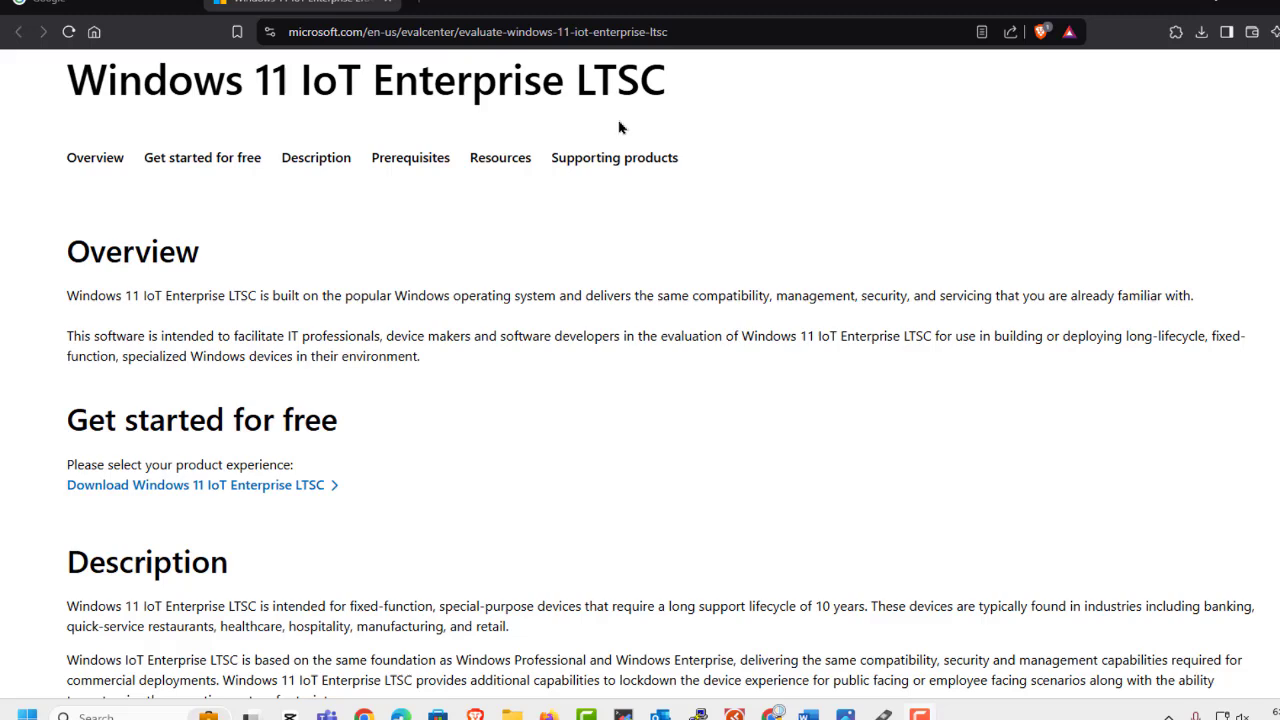
scroll(731, 363, "down", 3)
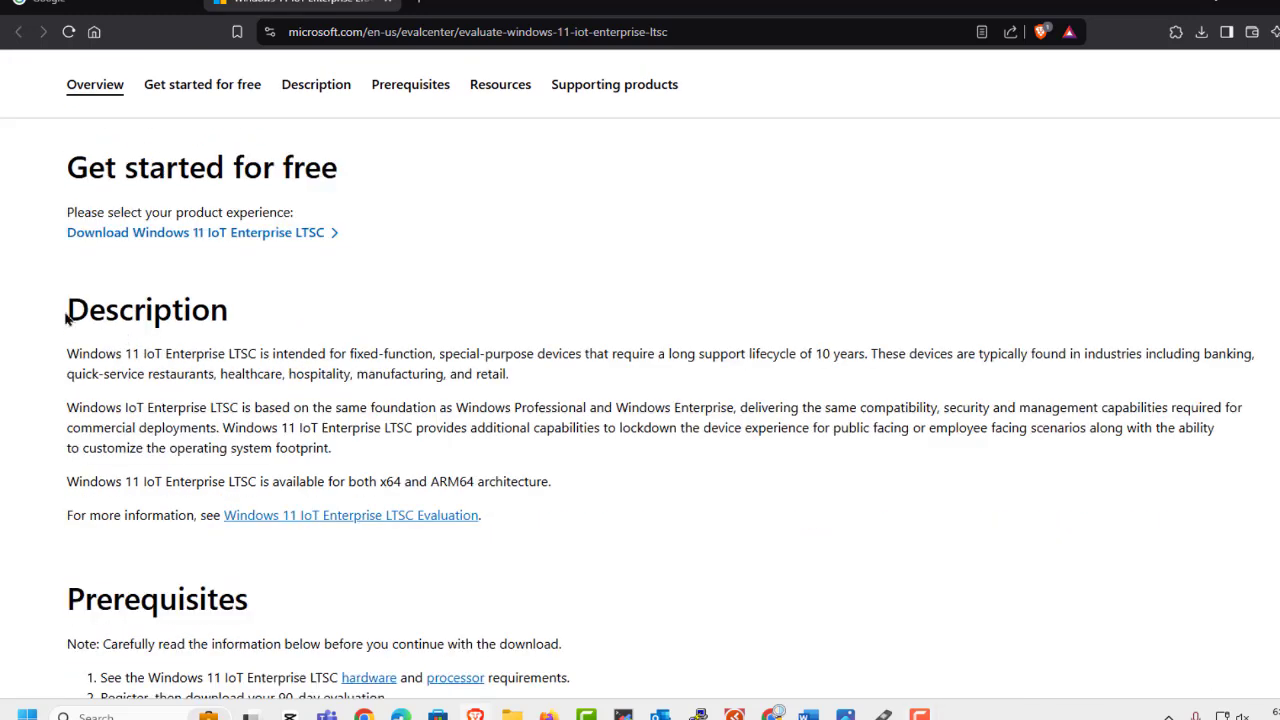
left_click_drag(63, 310, 251, 314)
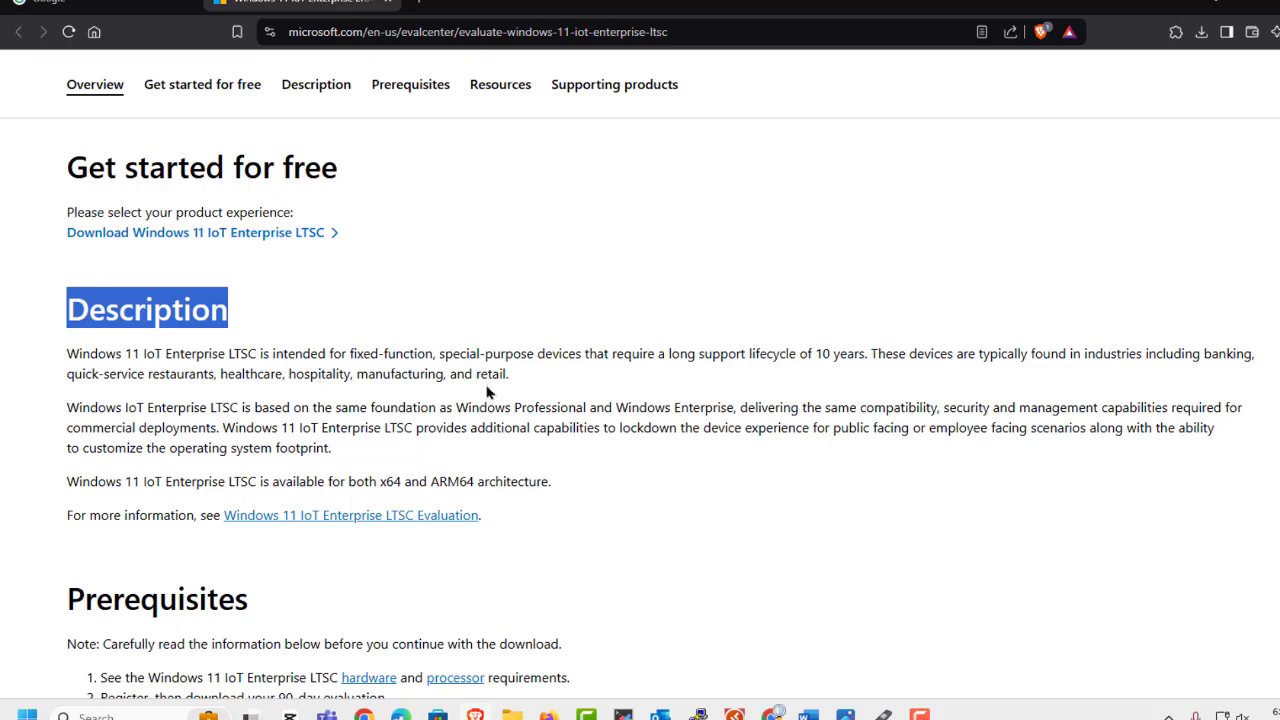
Switch to the Word document and read the key features of Windows IoT Enterprise, covering its Windows base and long-term support options.
key("alt+Tab")
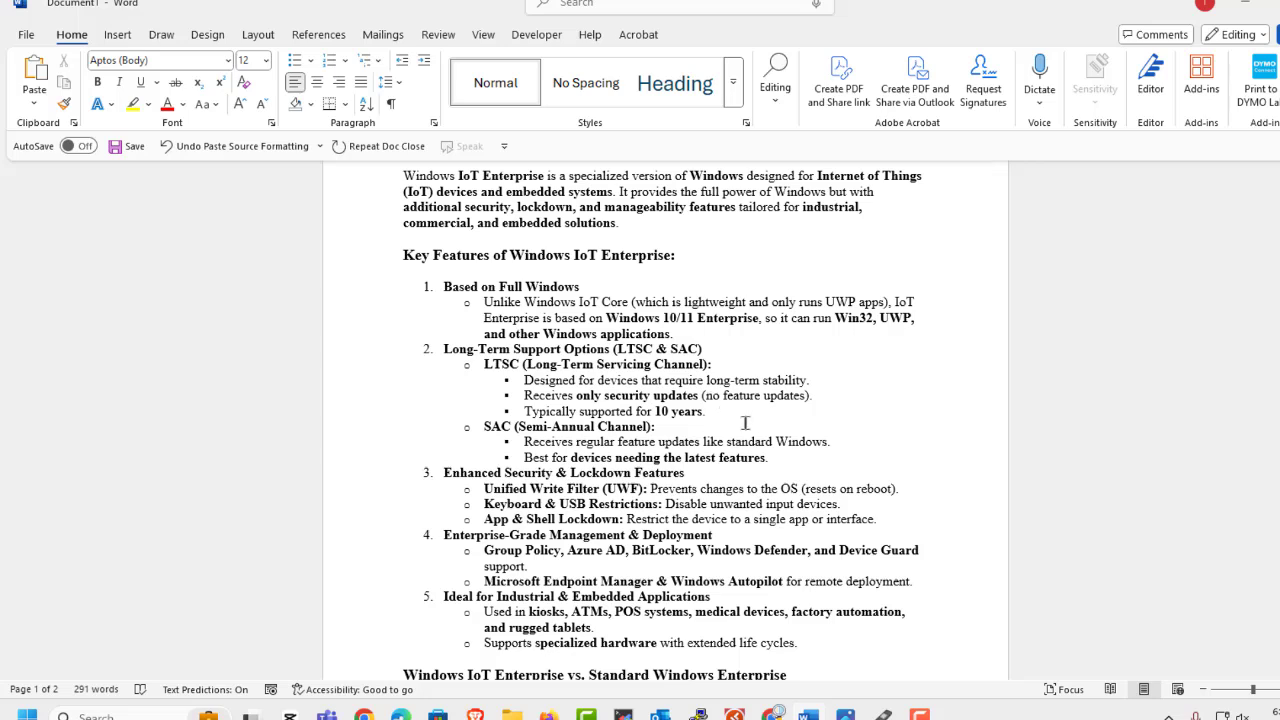
scroll(745, 431, "up", 1)
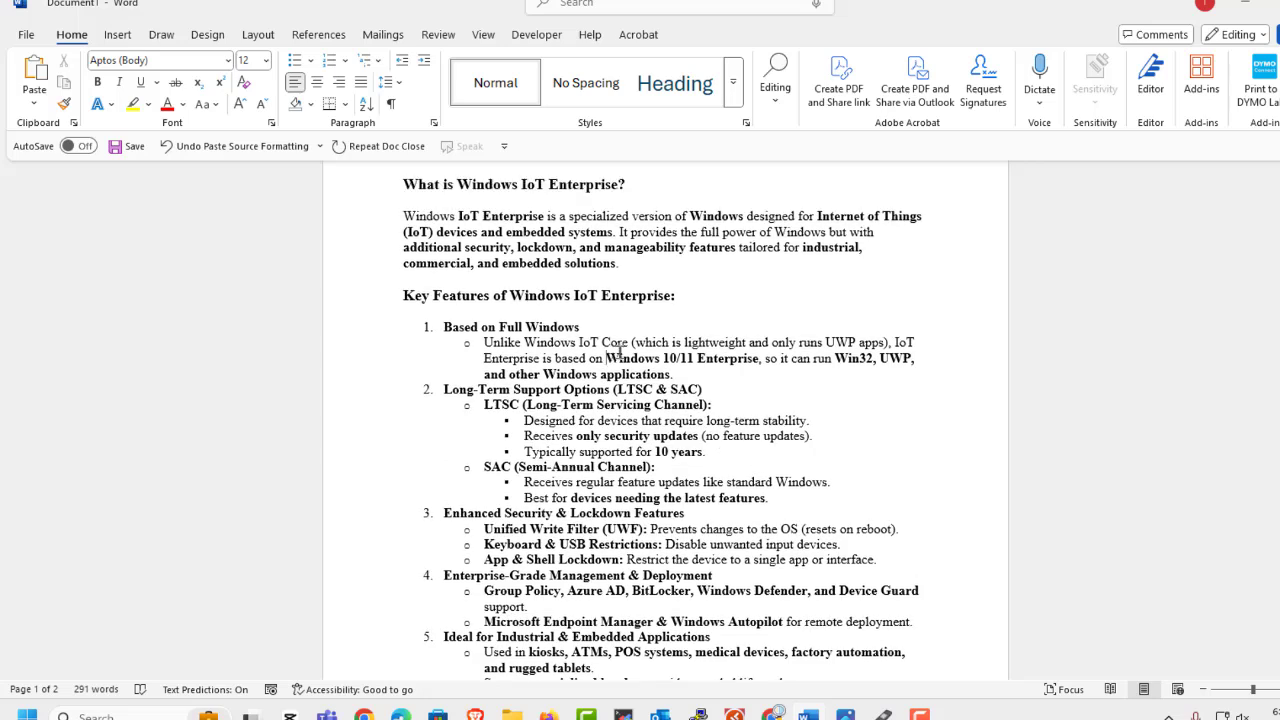
left_click_drag(607, 358, 872, 358)
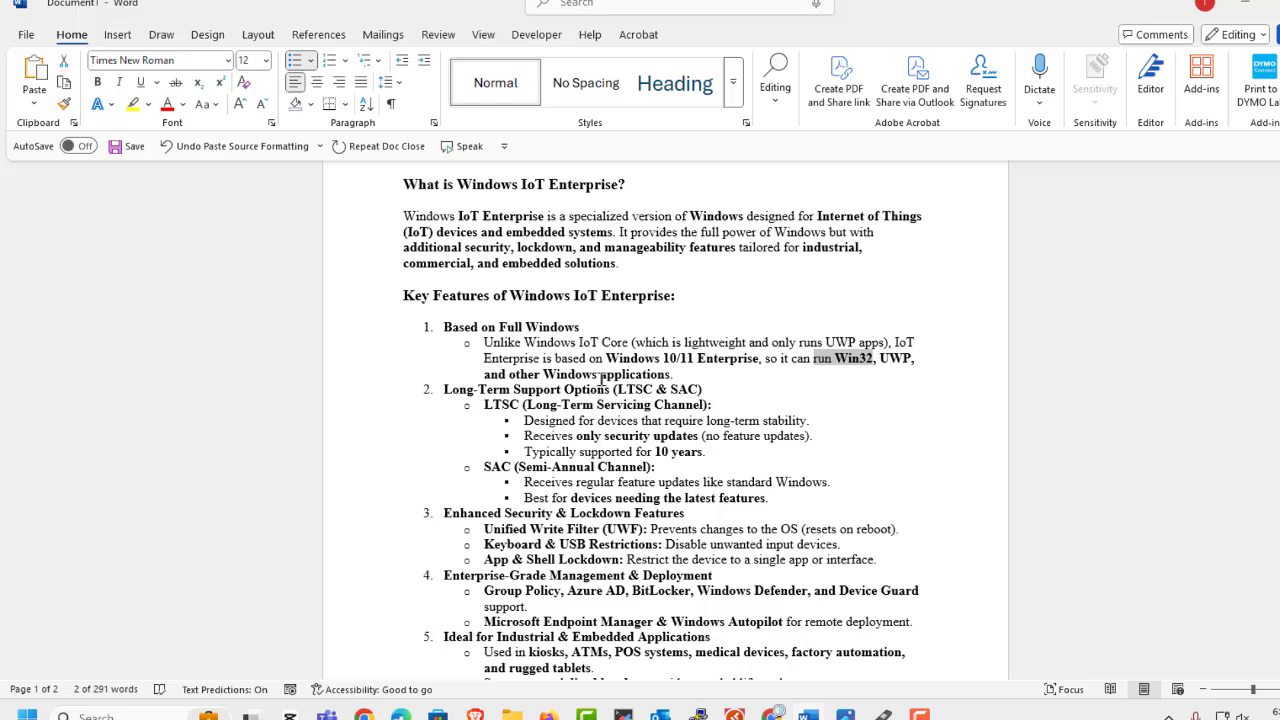
left_click_drag(672, 375, 698, 355)
scroll(486, 375, "down", 2)
left_click_drag(402, 214, 575, 216)
left_click_drag(524, 340, 708, 360)
left_click(660, 386)
scroll(529, 331, "down", 1)
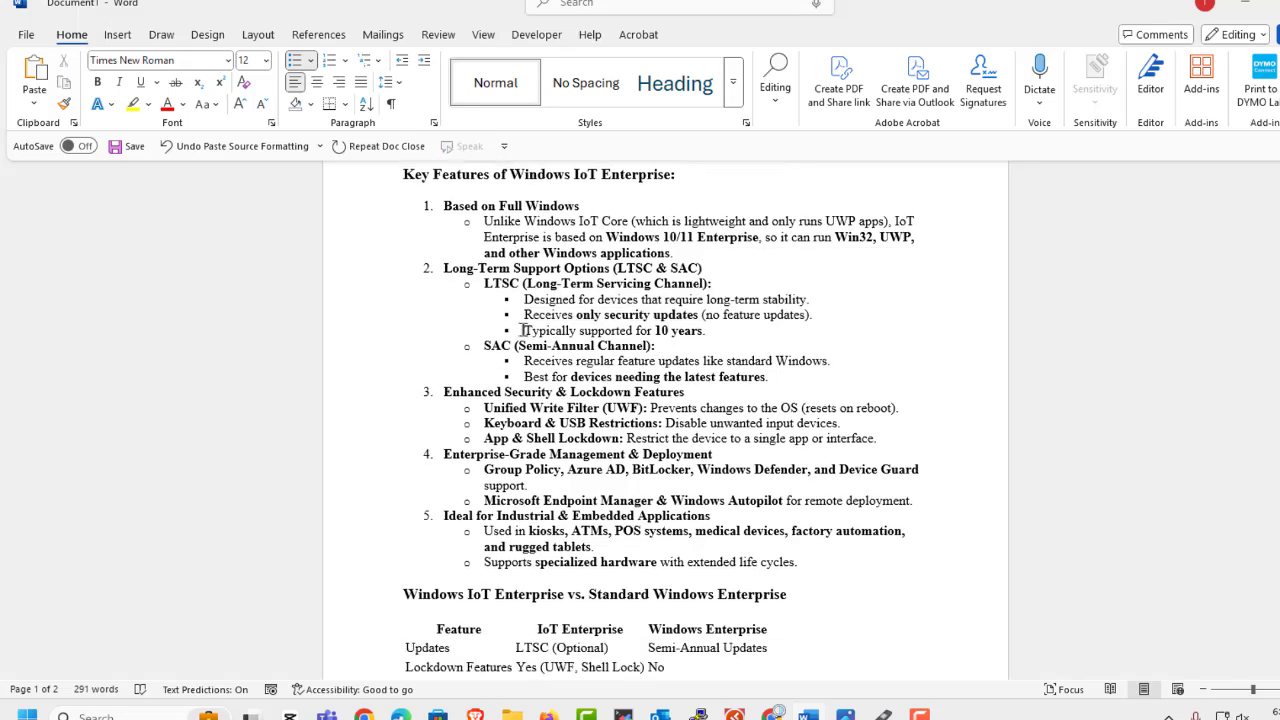
left_click_drag(522, 330, 701, 331)
Return to the Evaluation Center page in the browser and open the Windows 11 IoT Enterprise LTSC download registration.
key("alt+Tab")
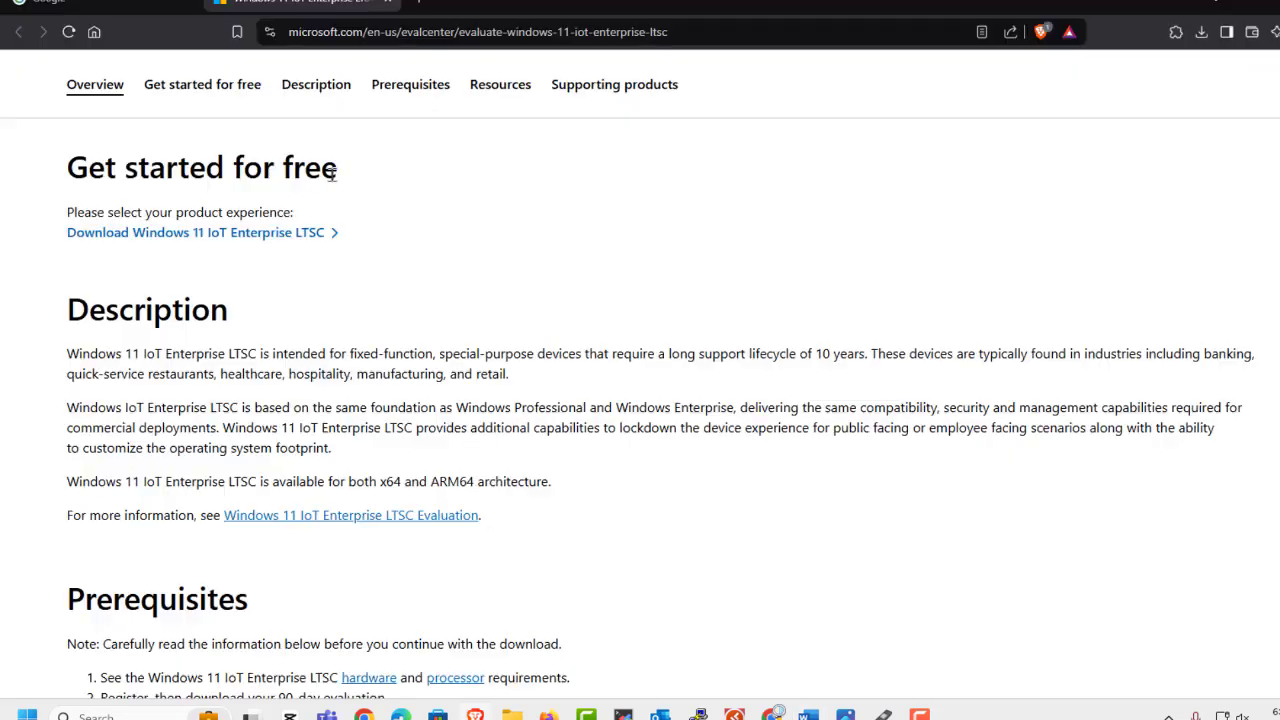
left_click_drag(344, 180, 62, 170)
left_click(363, 182)
scroll(634, 251, "down", 5)
scroll(594, 257, "up", 8)
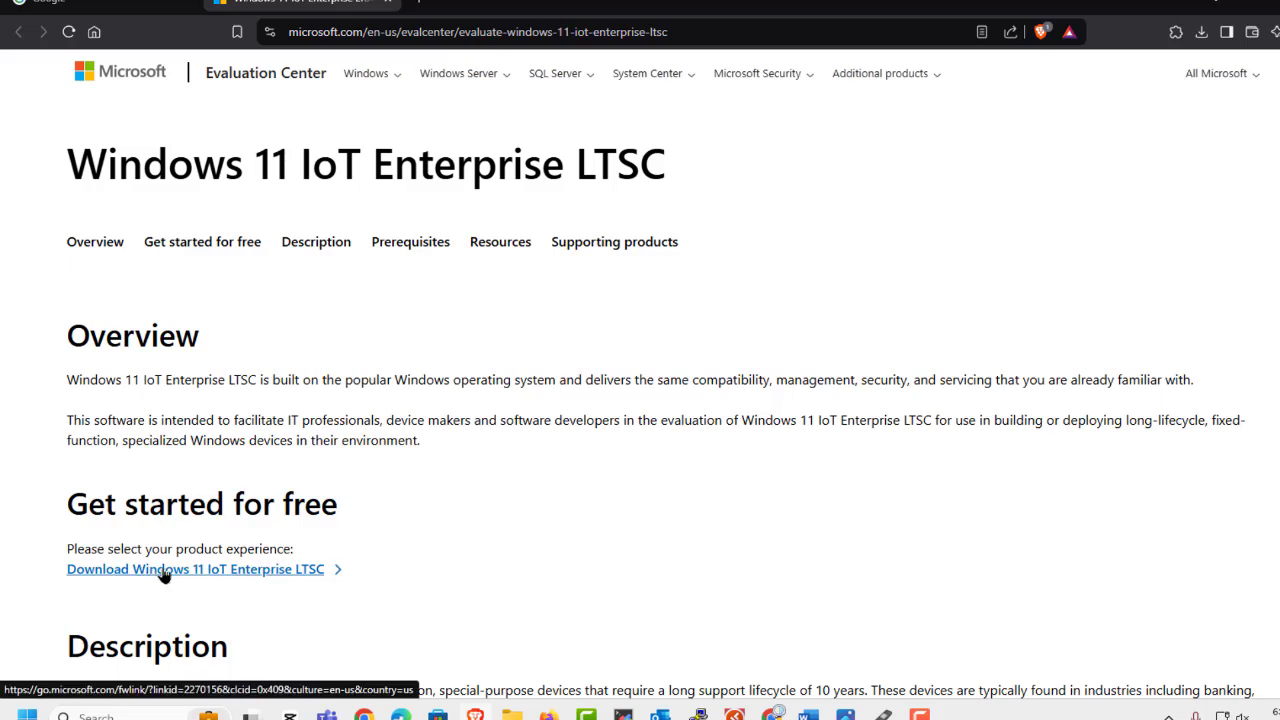
left_click(165, 570)
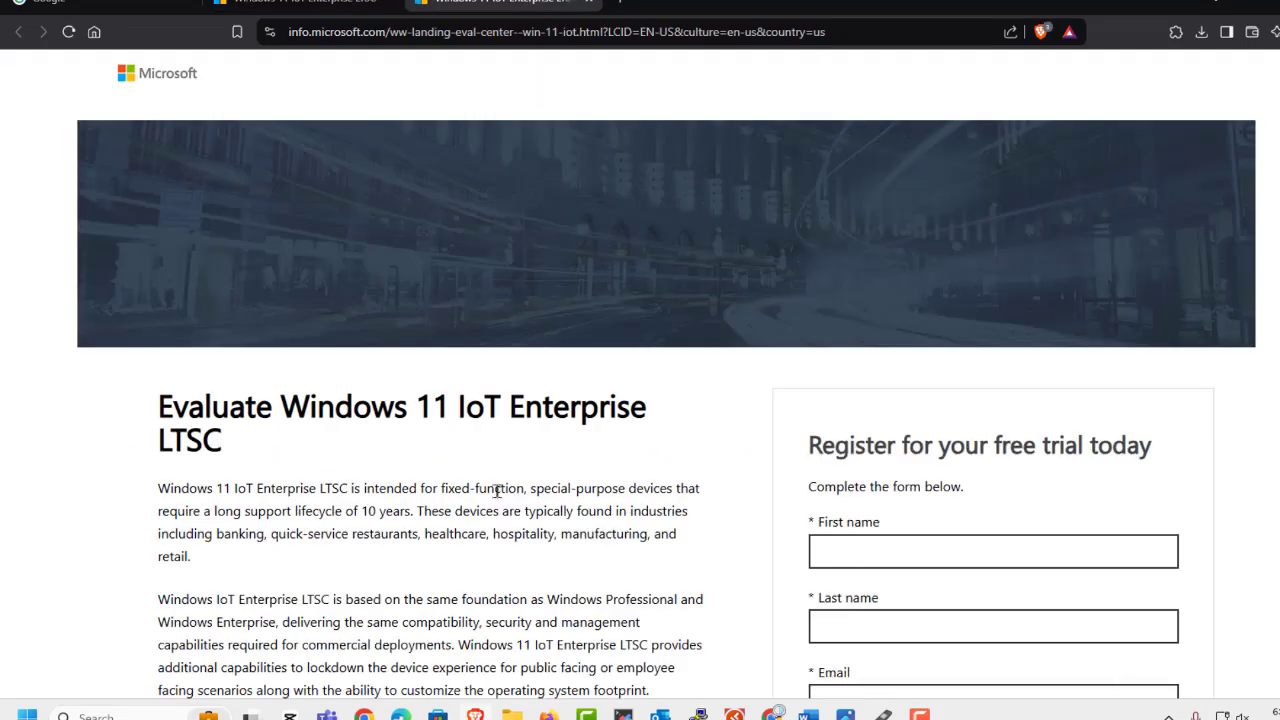
Enter the first name in the free trial registration form, and review the ISO editions and prerequisites on the download page.
scroll(842, 422, "down", 2)
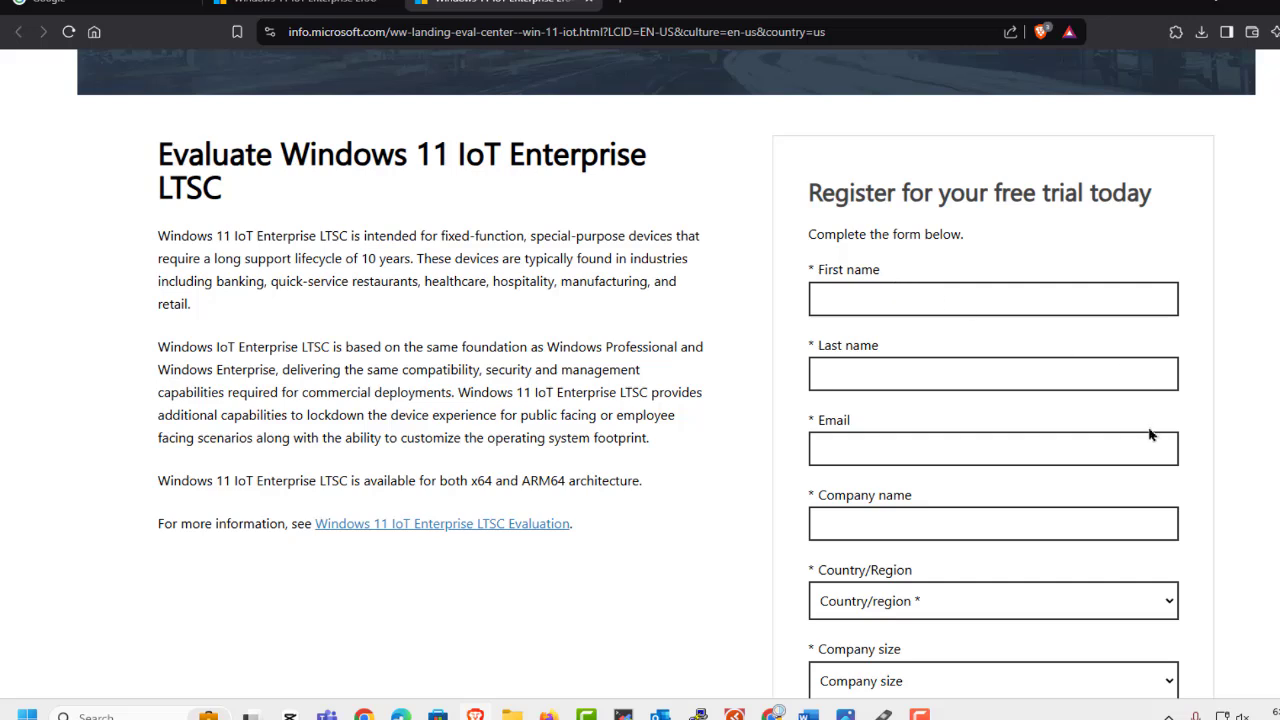
left_click(860, 300)
type("John")
left_click(853, 376)
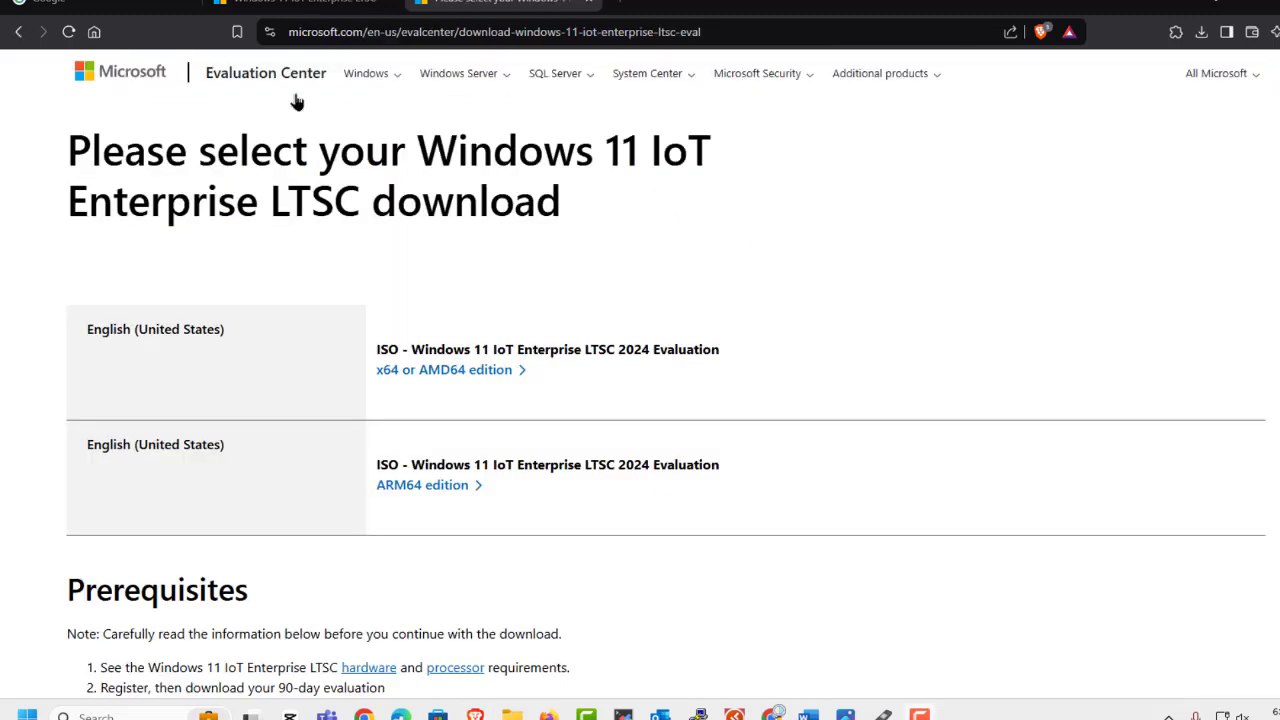
scroll(823, 400, "down", 3)
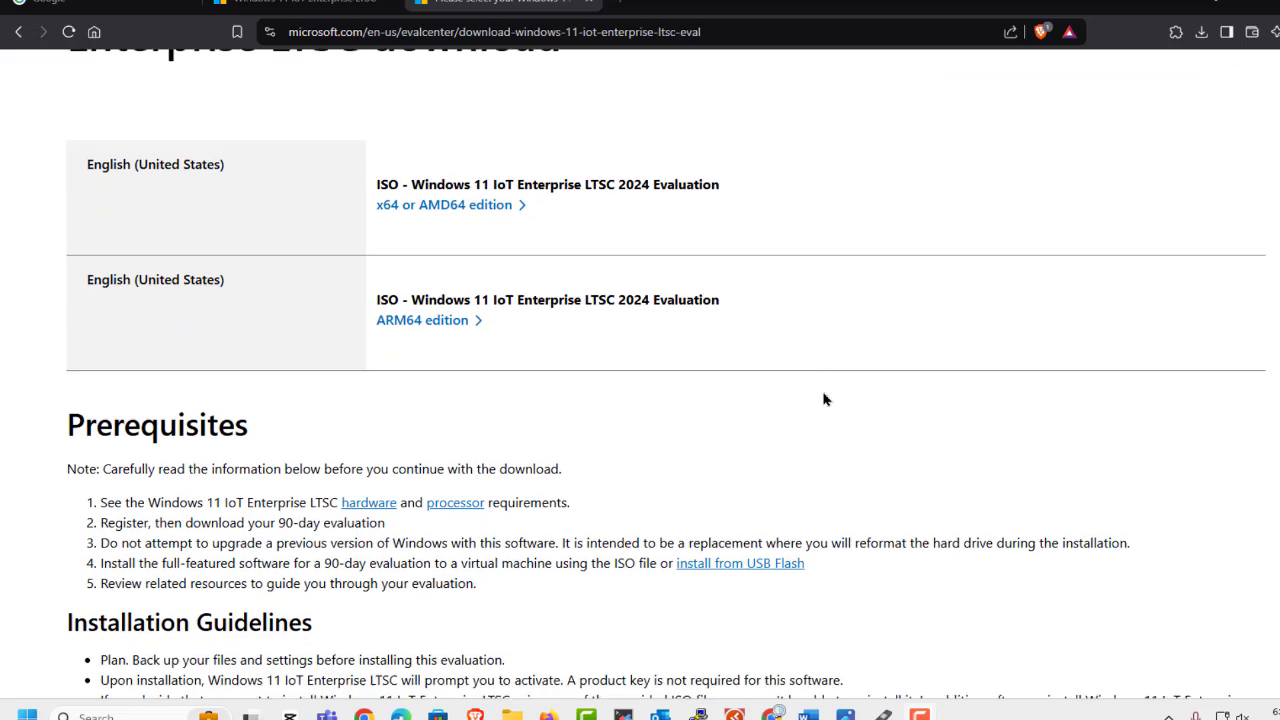
scroll(366, 309, "up", 2)
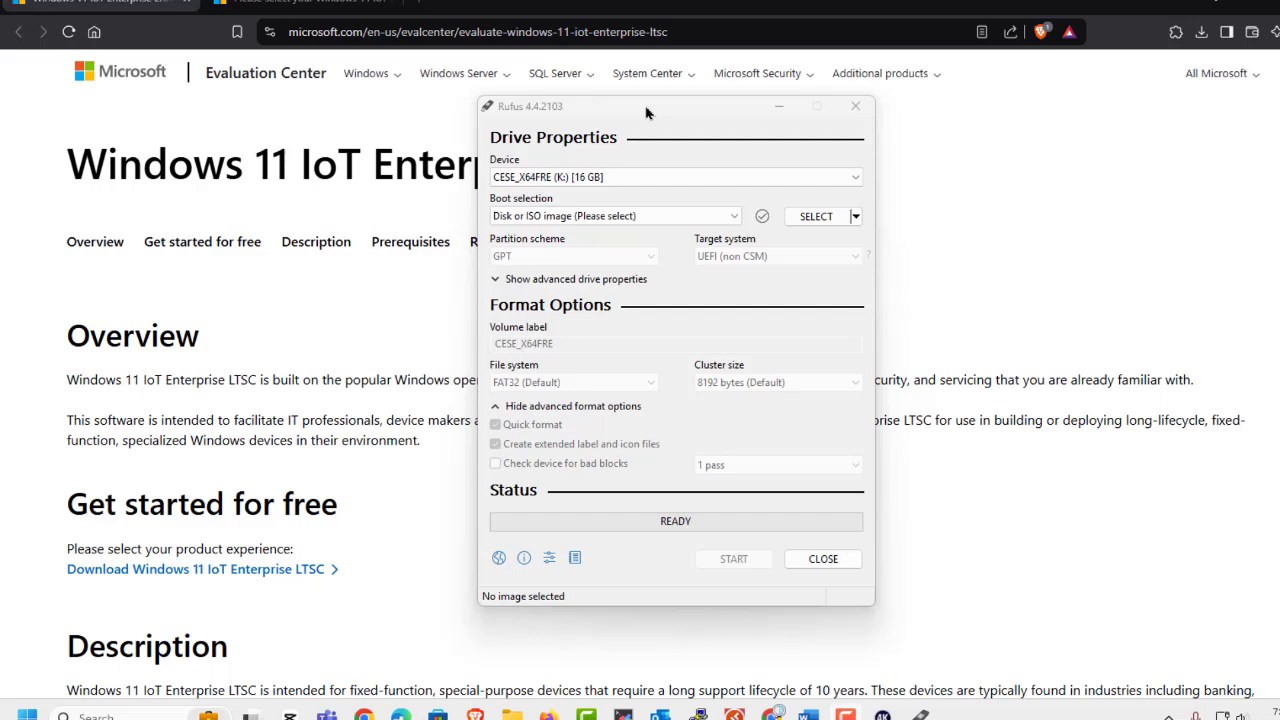
In Rufus, load the Windows 11 IoT Enterprise LTSC evaluation ISO from Downloads as the boot image.
left_click_drag(615, 115, 595, 135)
left_click(797, 235)
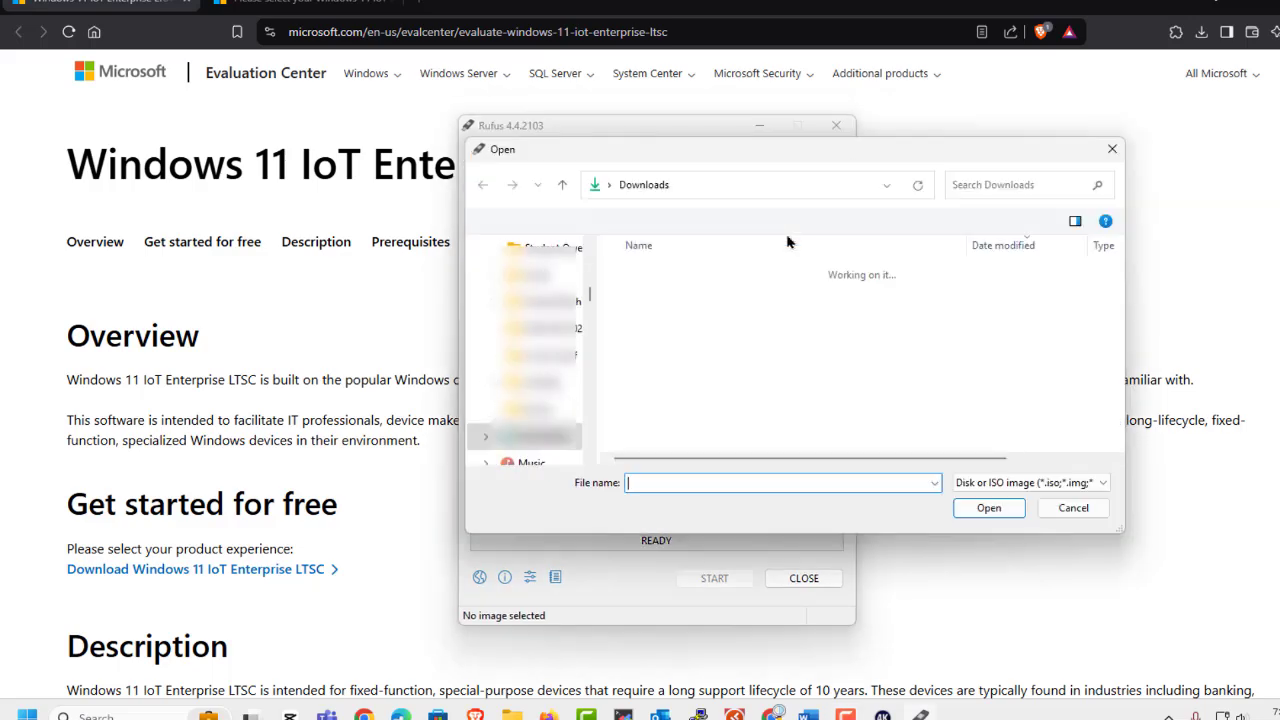
left_click(717, 295)
left_click(988, 508)
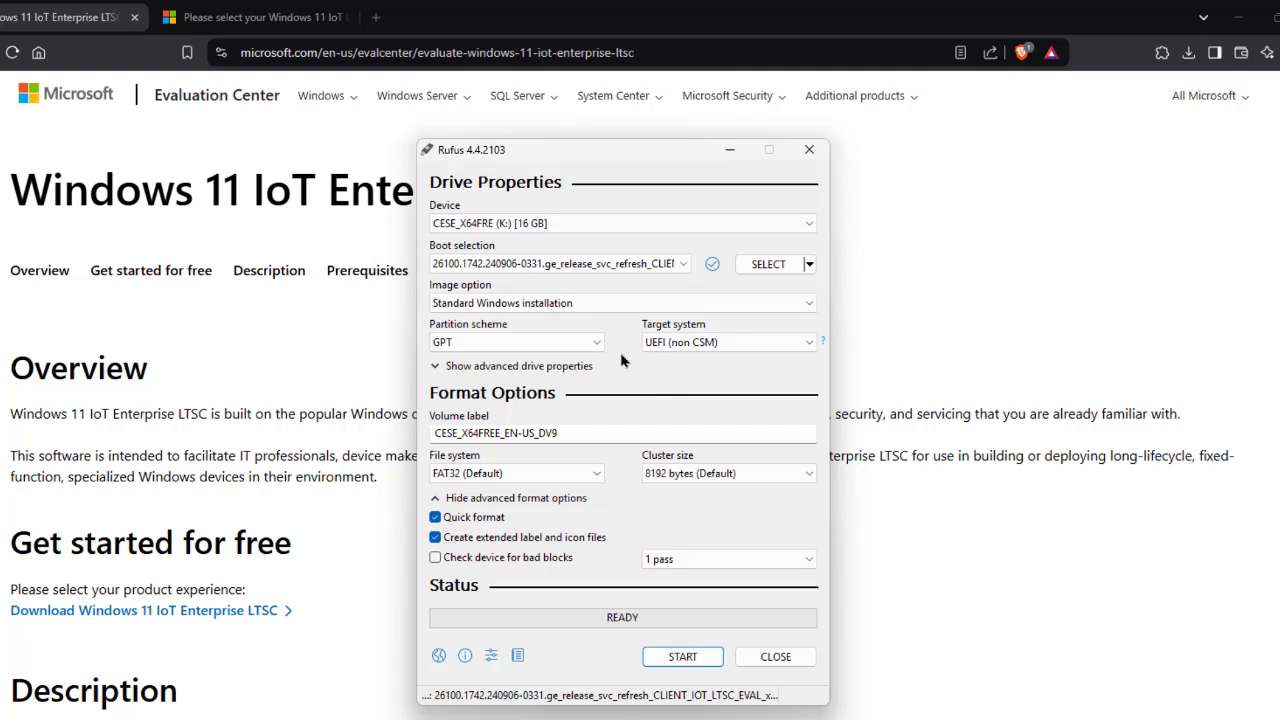
Set the partition scheme to MBR, keeping BIOS (or UEFI-CSM) as the target system.
left_click(490, 342)
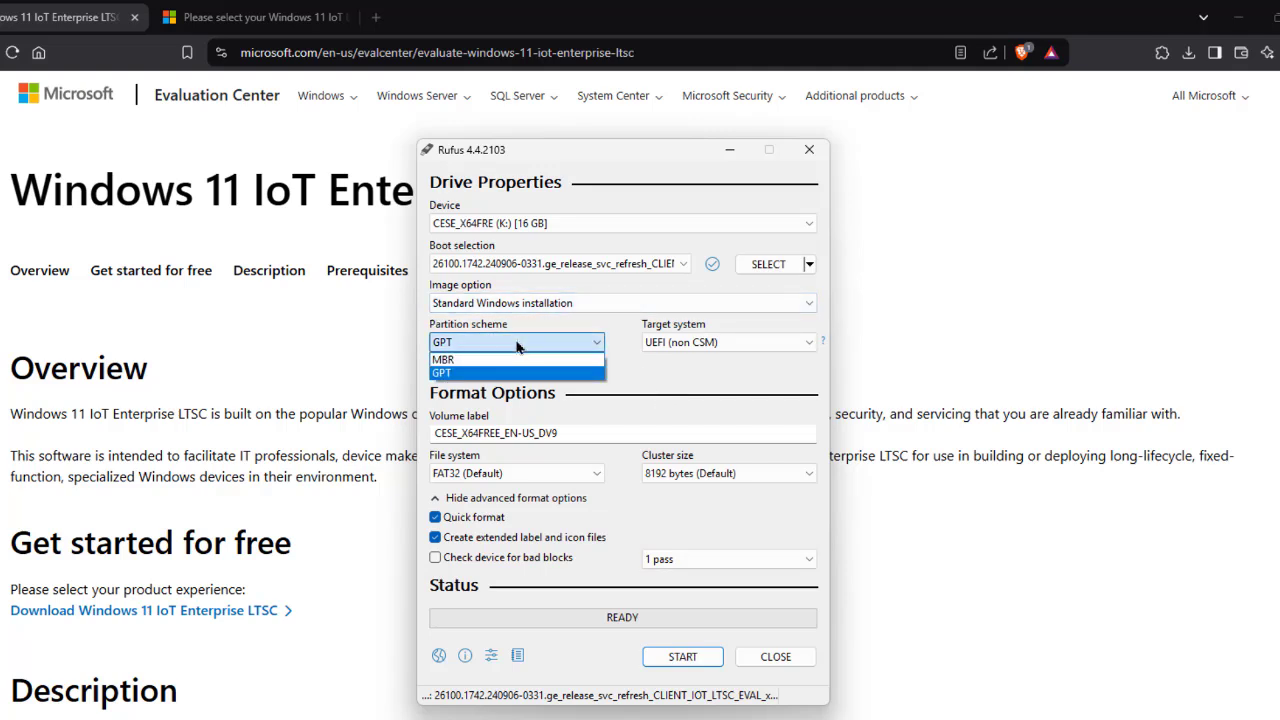
left_click(463, 362)
left_click(663, 345)
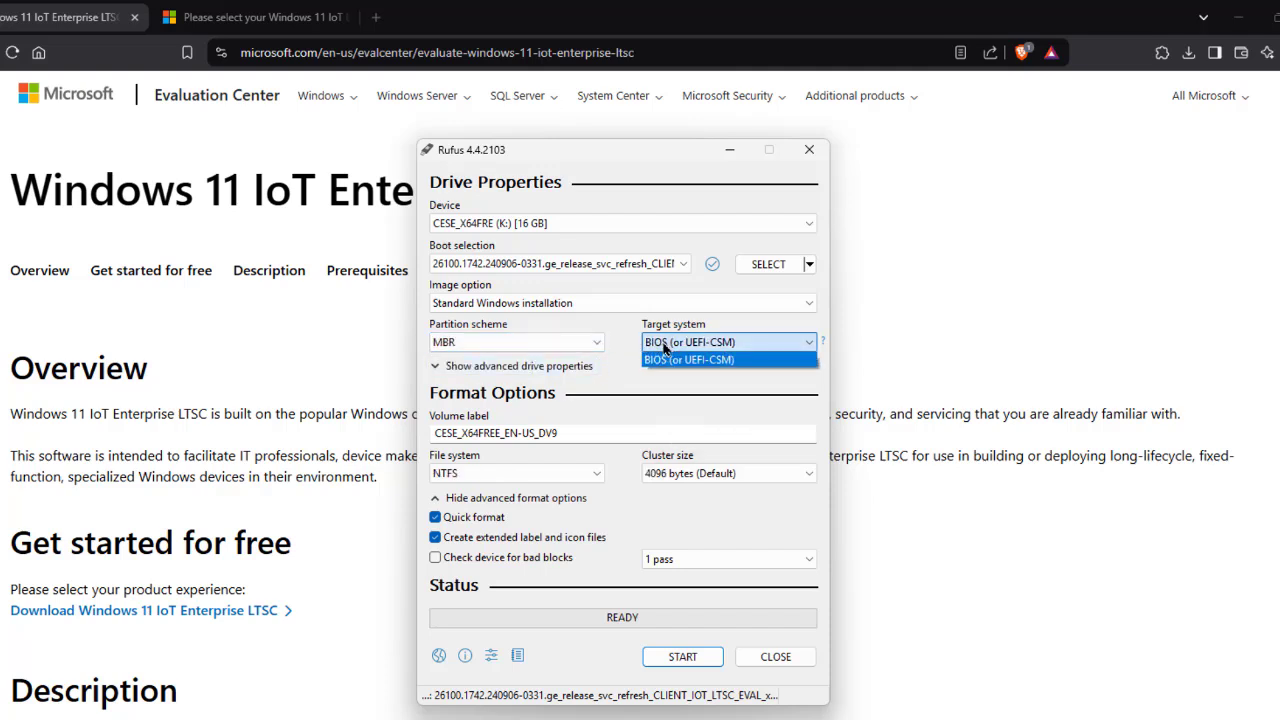
left_click(663, 347)
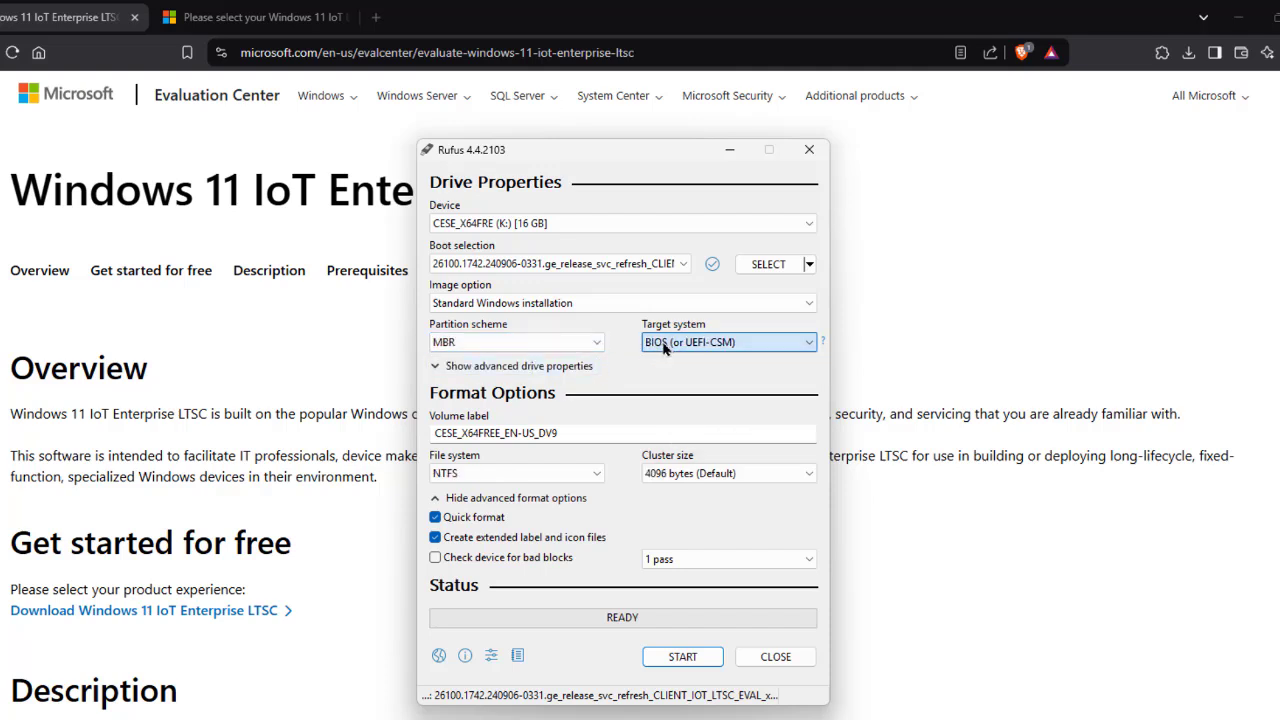
Start writing the USB drive without the hardware and online account requirements, with a local account, and agree to erase all its data.
left_click(681, 657)
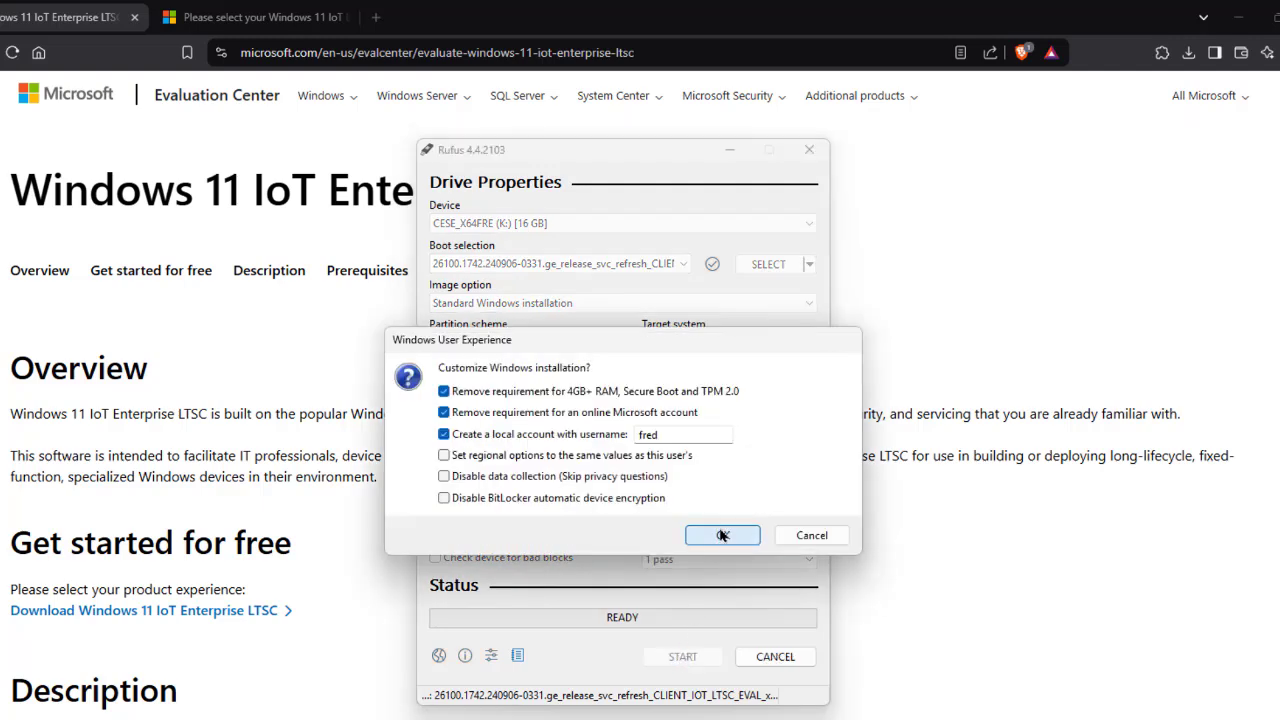
left_click(722, 536)
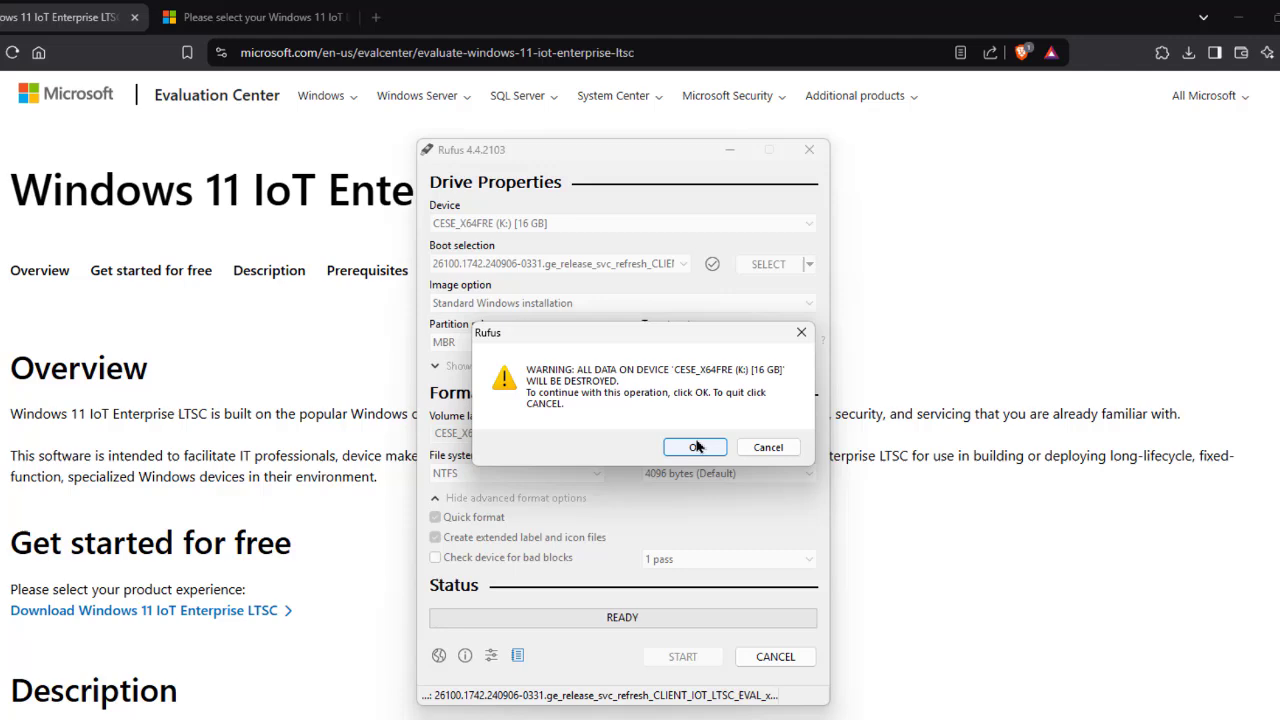
left_click(692, 447)
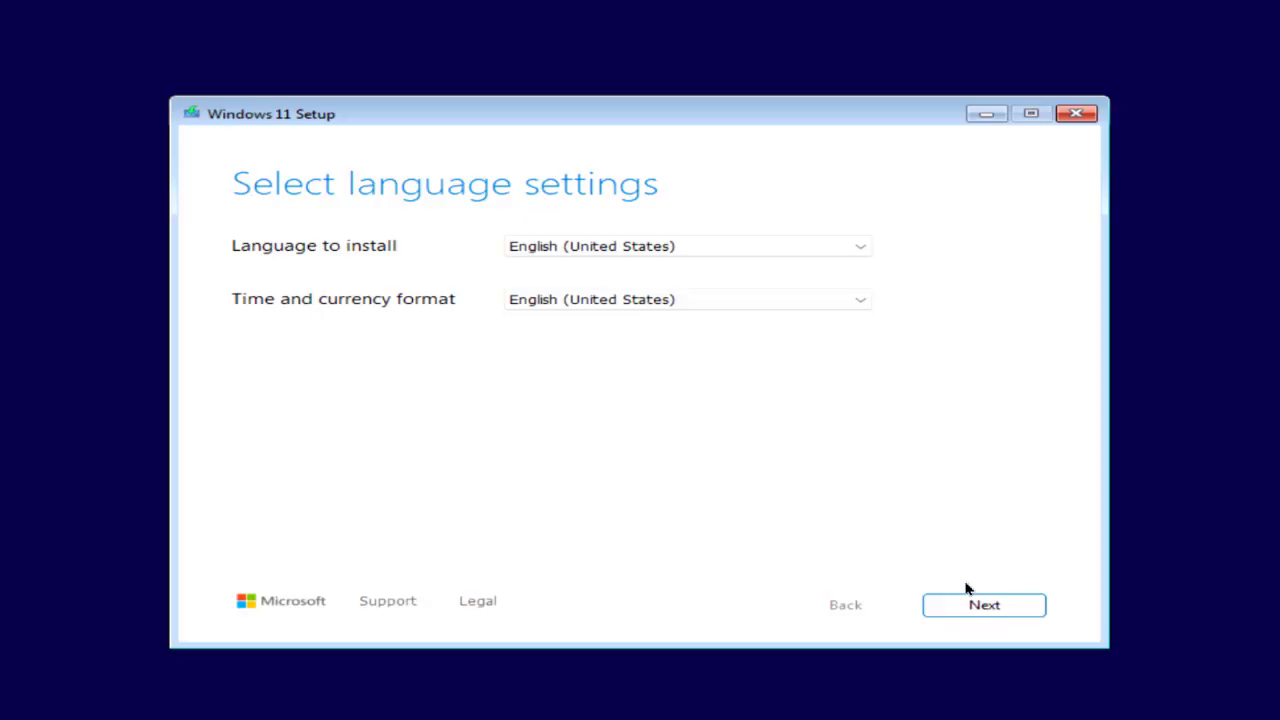
In Windows 11 Setup, accept English (United States) for language and time format, and US as the keyboard.
left_click(972, 606)
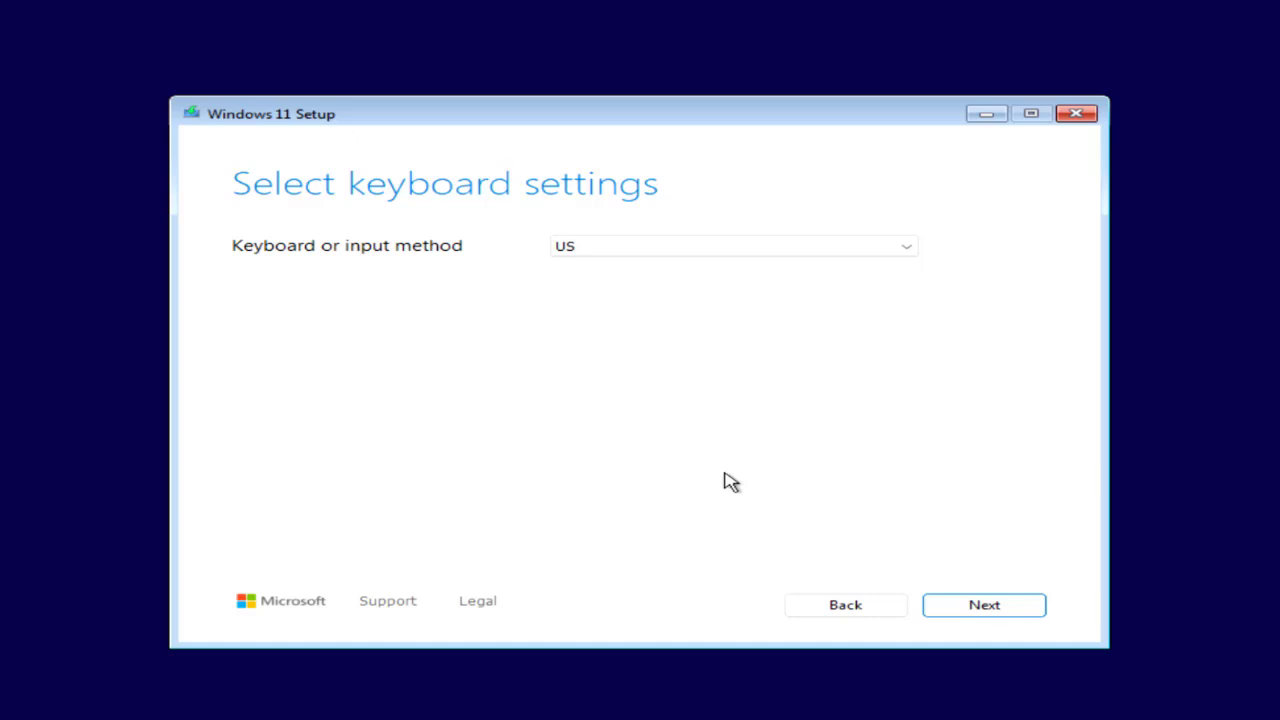
left_click(966, 605)
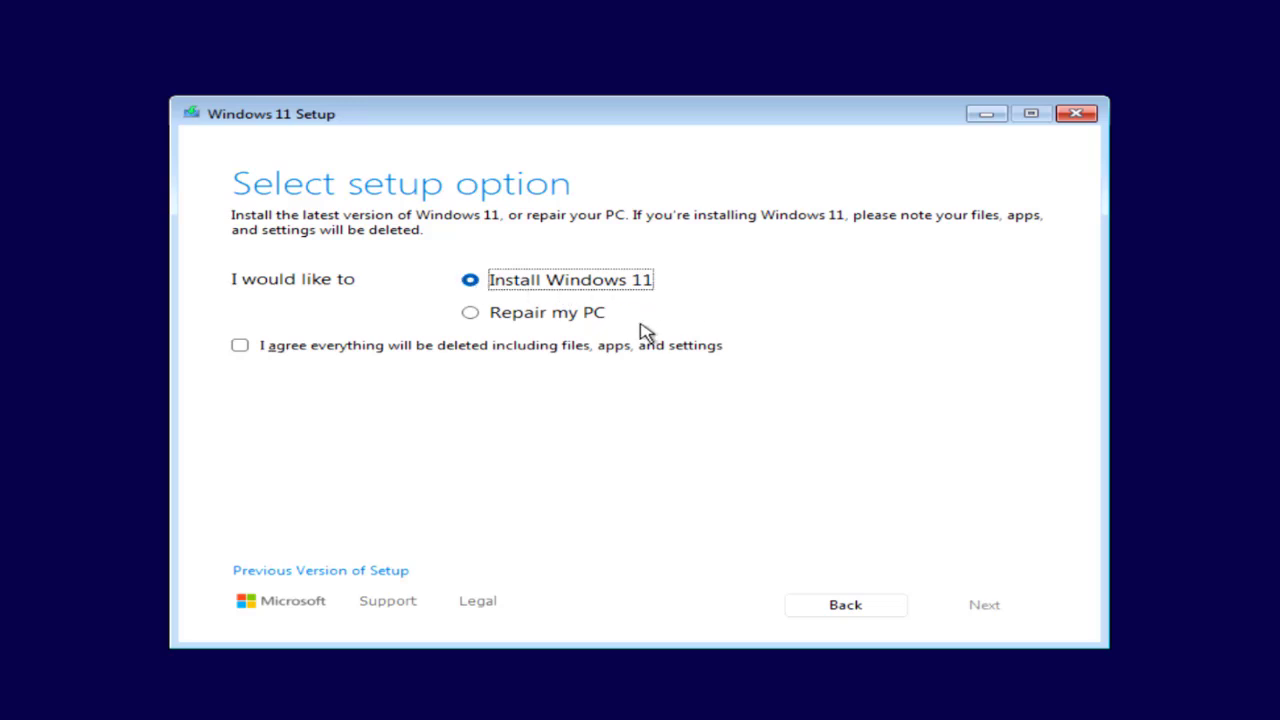
Proceed with Install Windows 11, agreeing to delete all files, apps and settings, and accept the license terms.
left_click(240, 347)
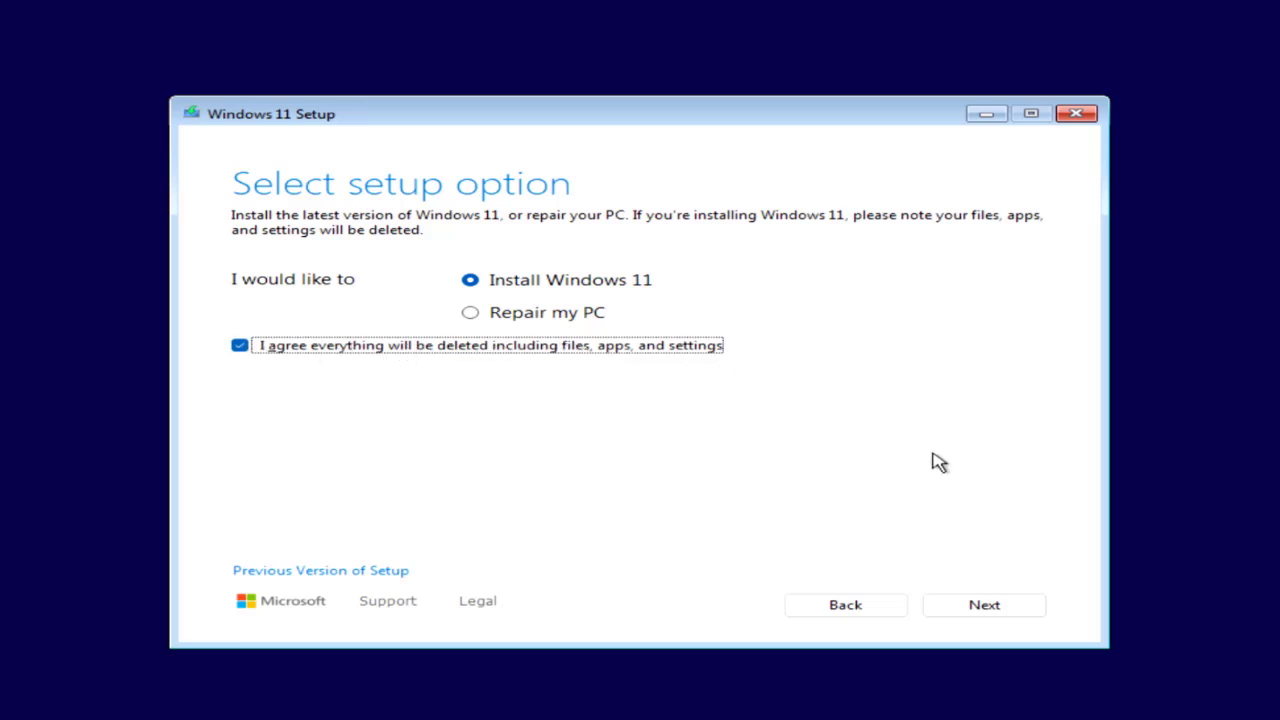
left_click(983, 612)
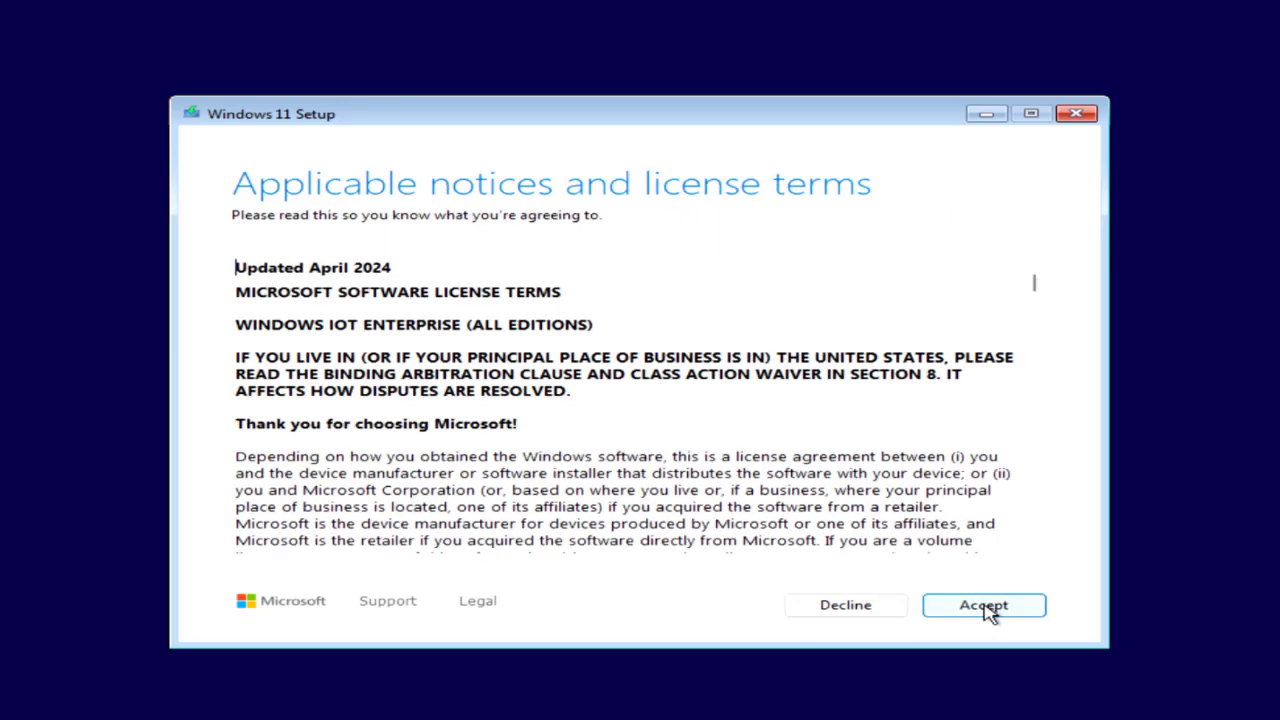
left_click(984, 606)
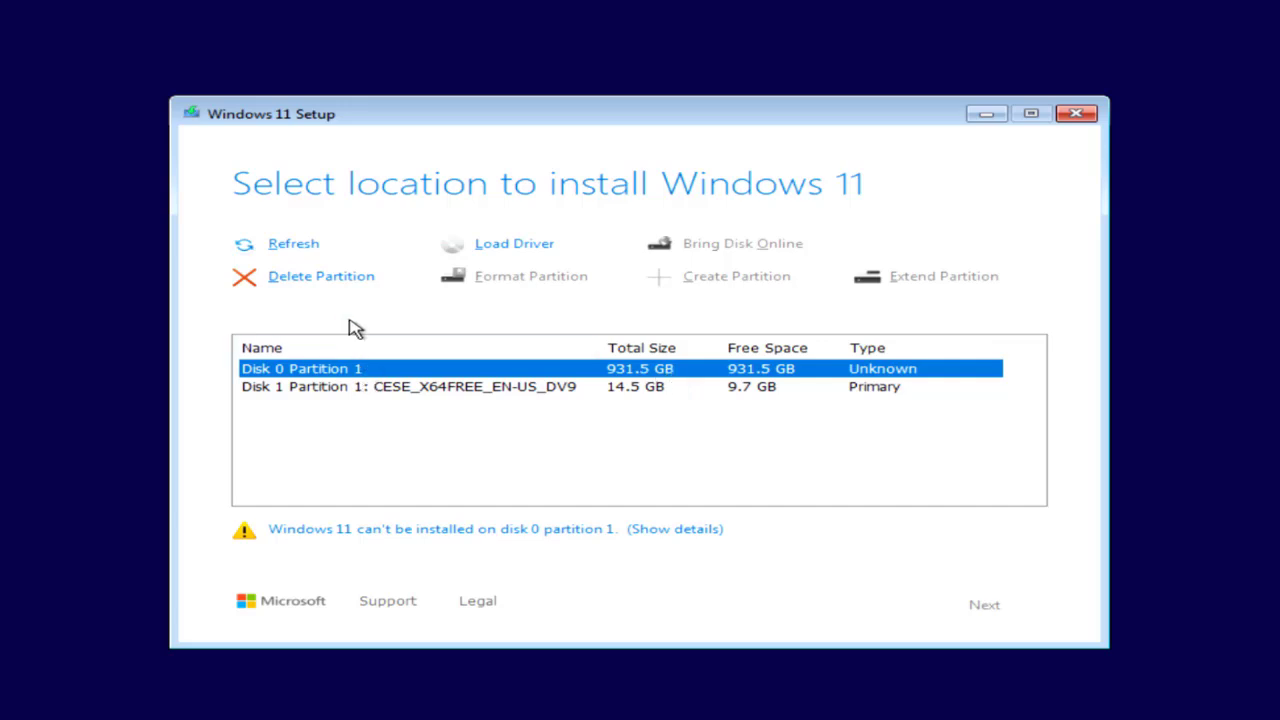
Delete Disk 0 Partition 1 and start the Windows 11 installation on the unallocated space of Disk 0.
left_click(351, 281)
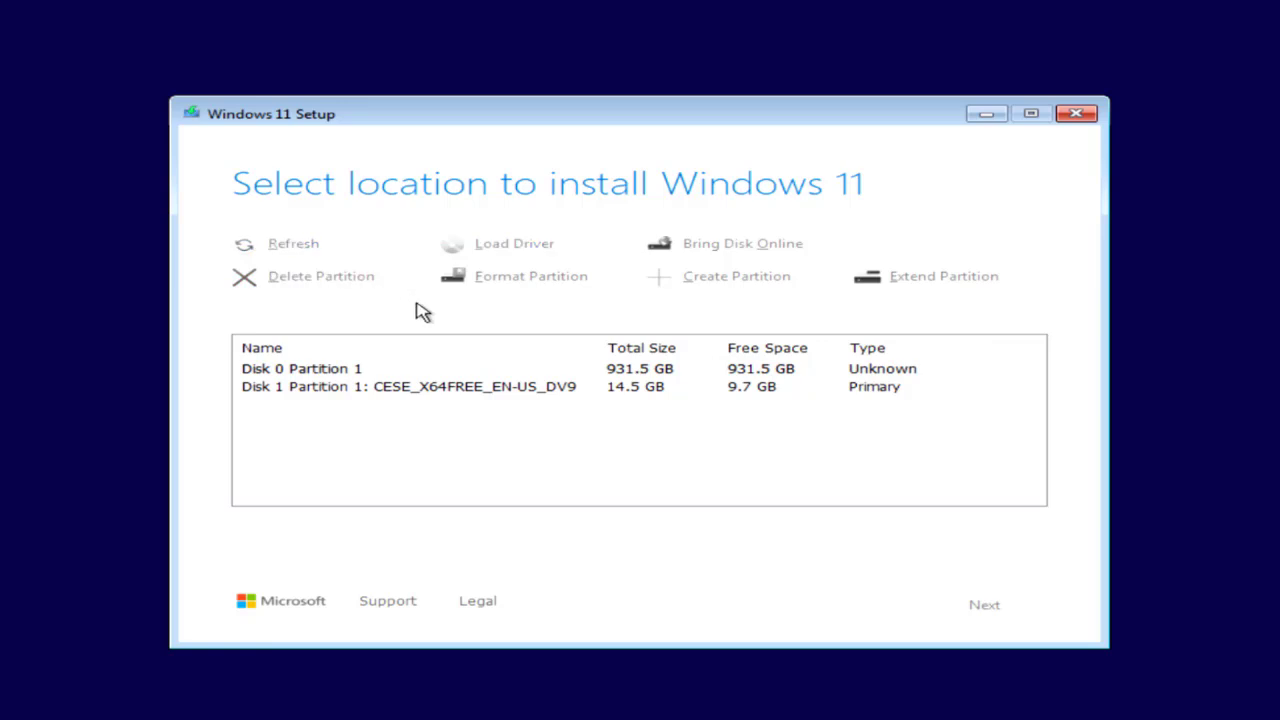
left_click(350, 372)
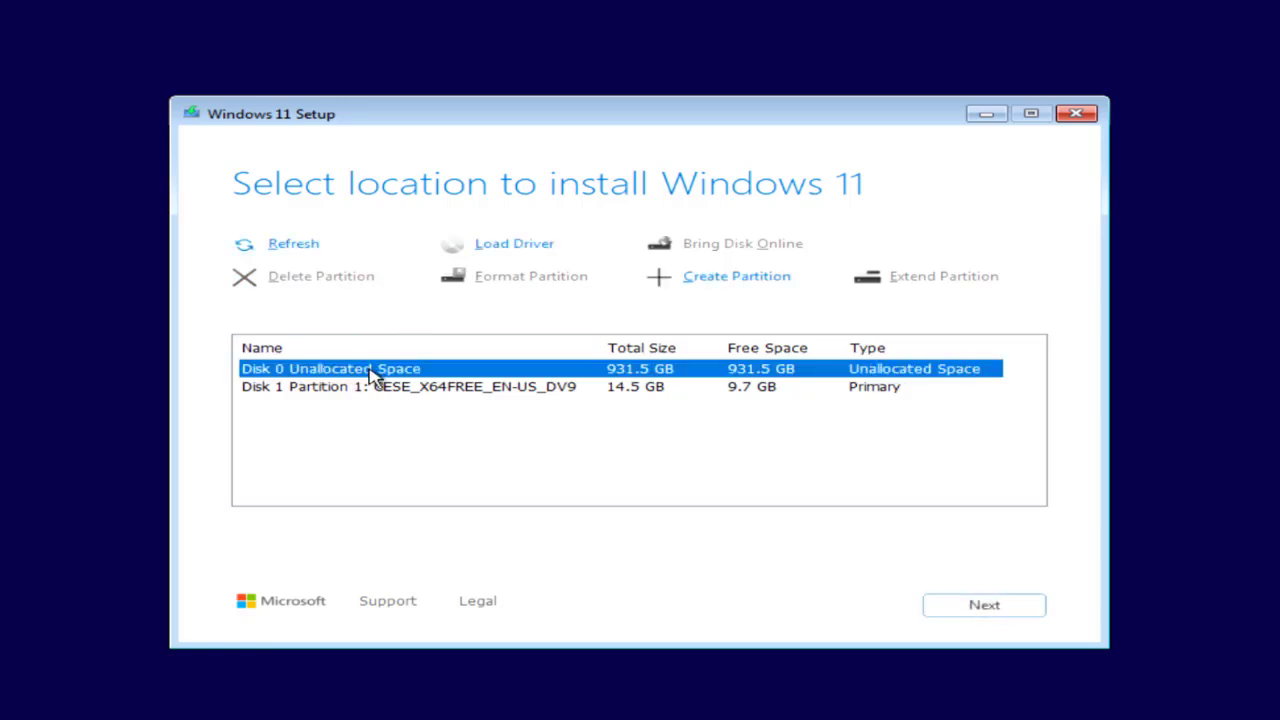
left_click(952, 608)
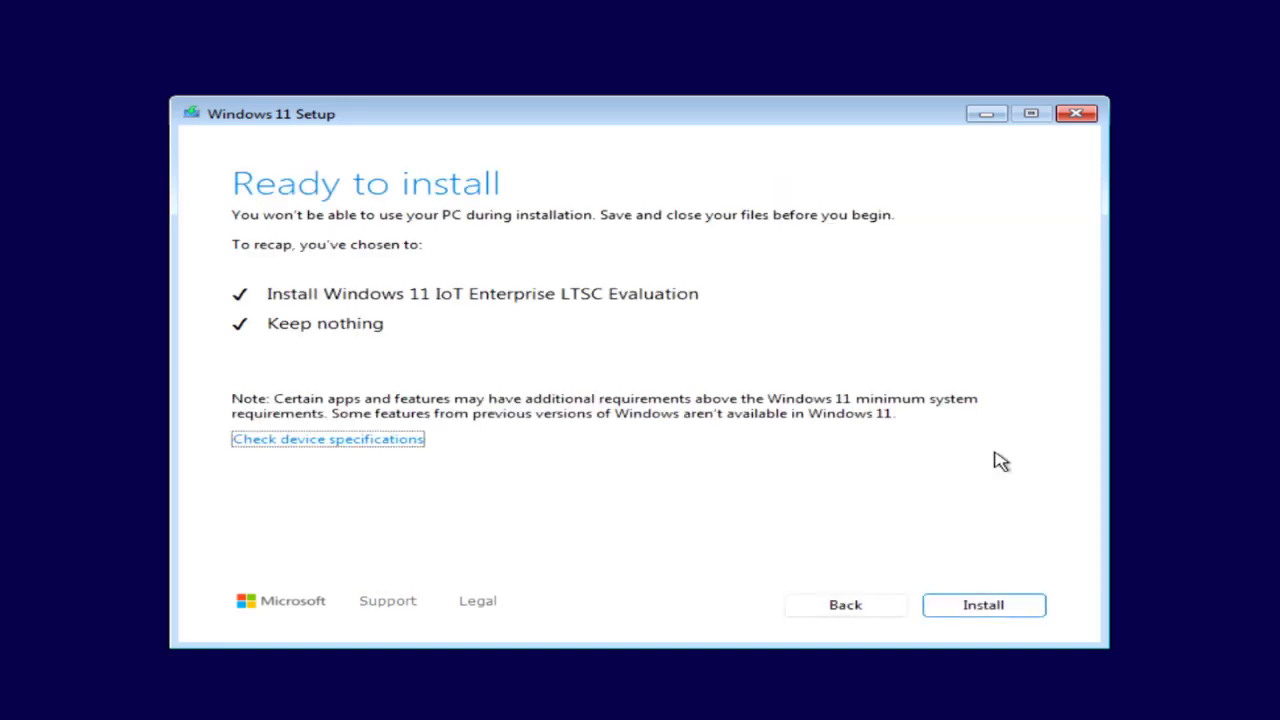
left_click(970, 610)
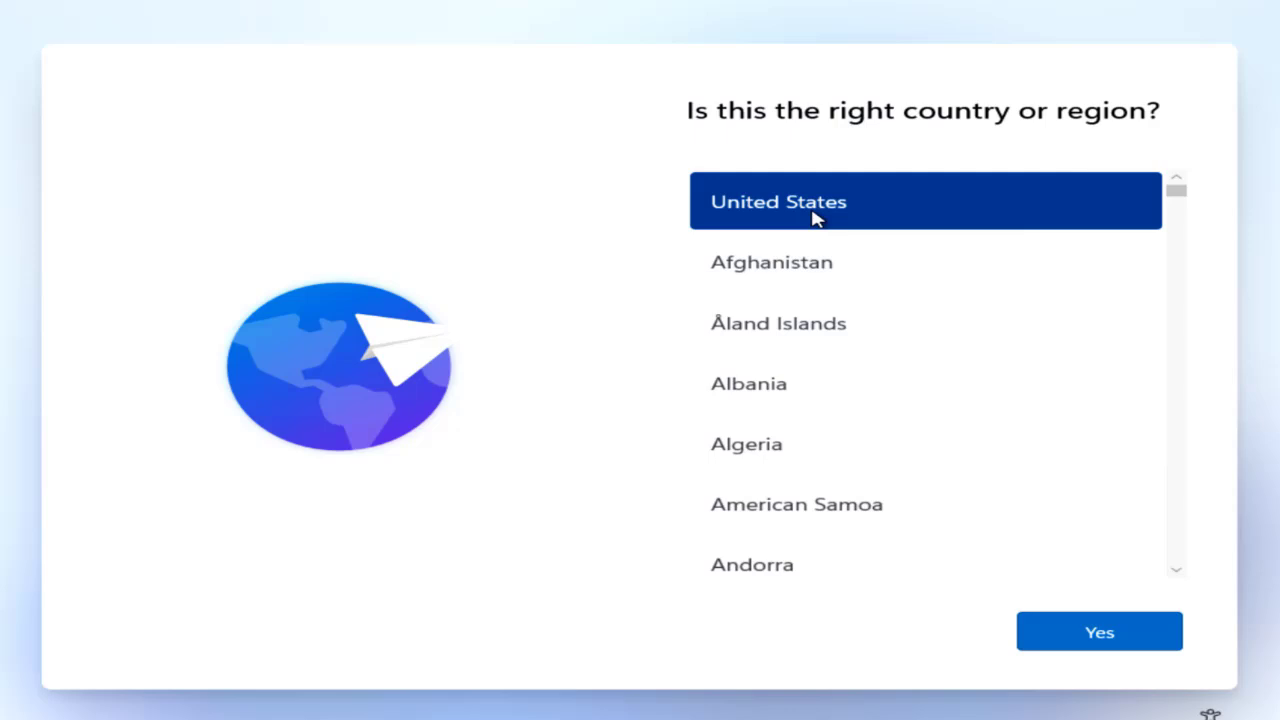
Confirm United States as the region and US as the keyboard layout in the first-run setup.
left_click(1123, 633)
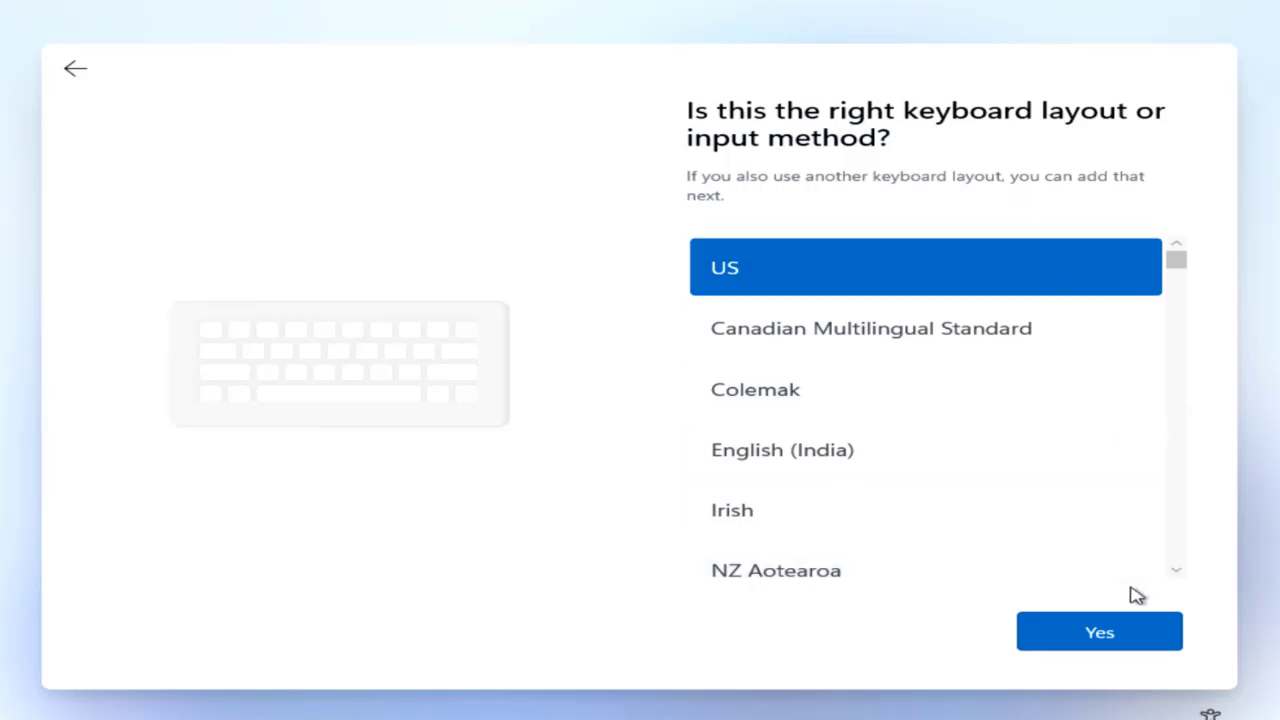
left_click(1100, 631)
left_click(1088, 632)
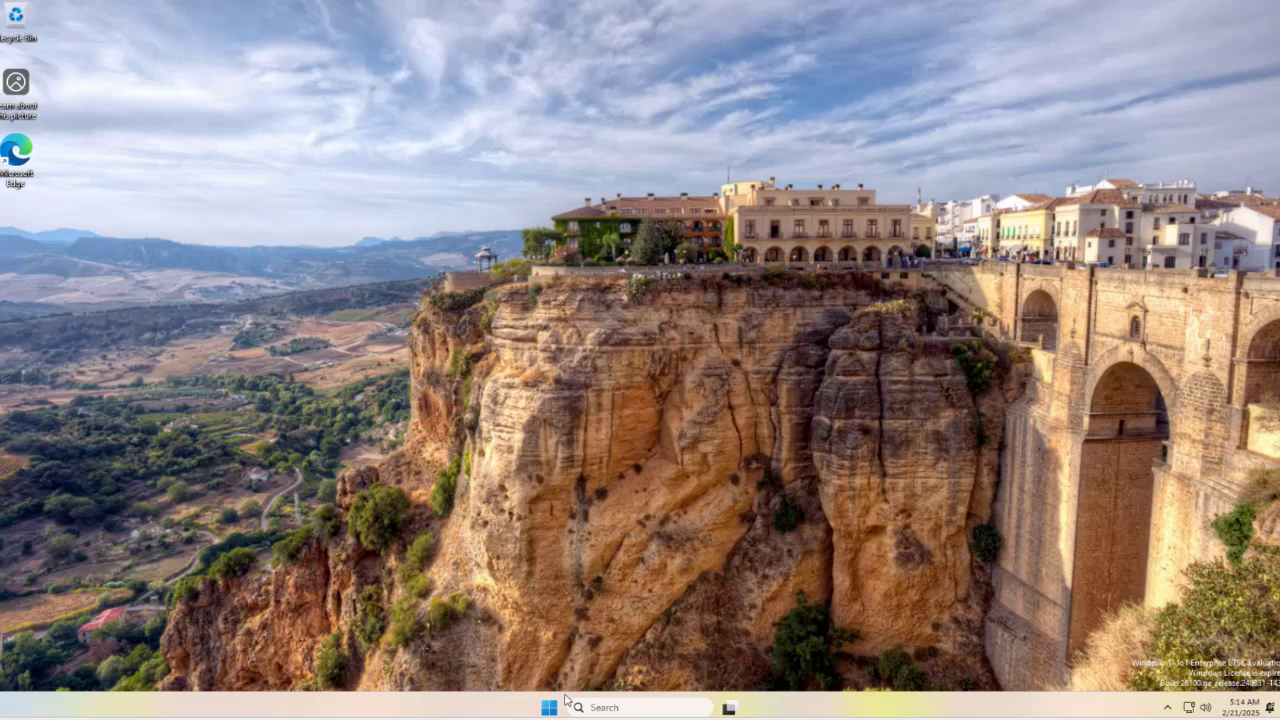
Bring up the full list of installed apps on the new Windows 11 desktop.
left_click(550, 707)
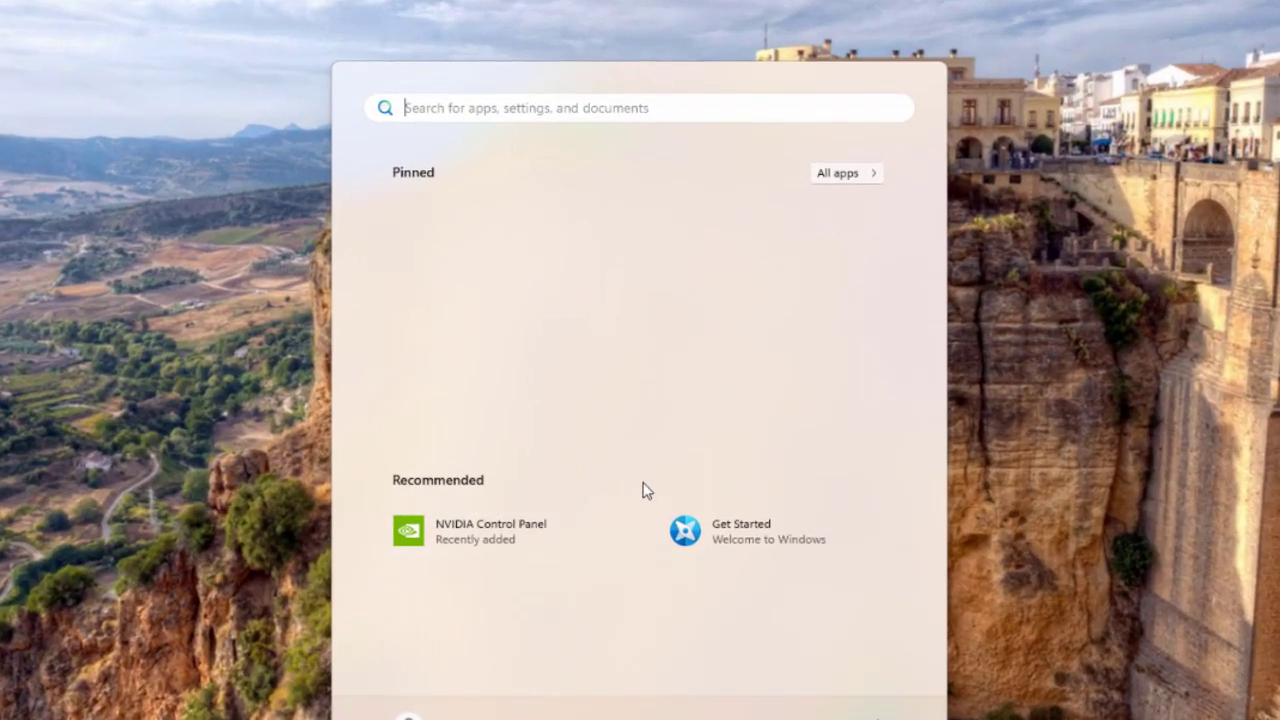
left_click(838, 174)
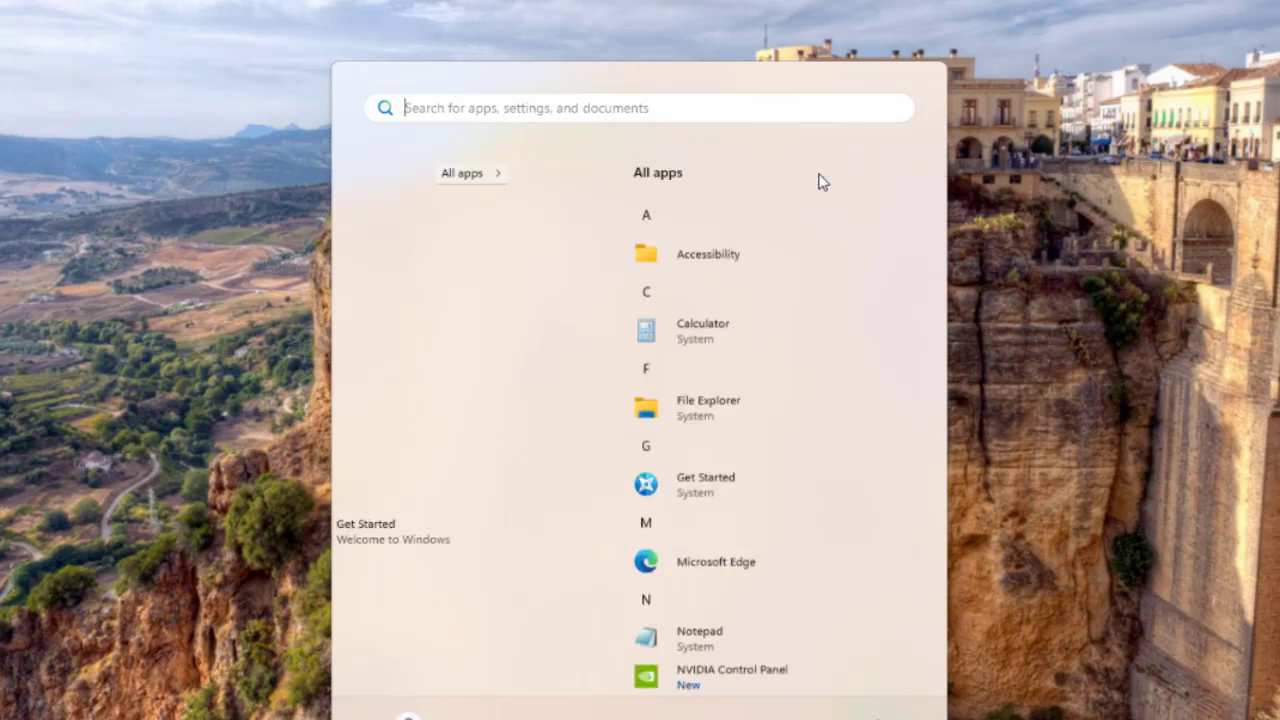
Look through the complete list of installed apps, from Accessibility to Windows Tools, and return to the pinned apps.
scroll(530, 355, "down", 2)
scroll(570, 342, "up", 2)
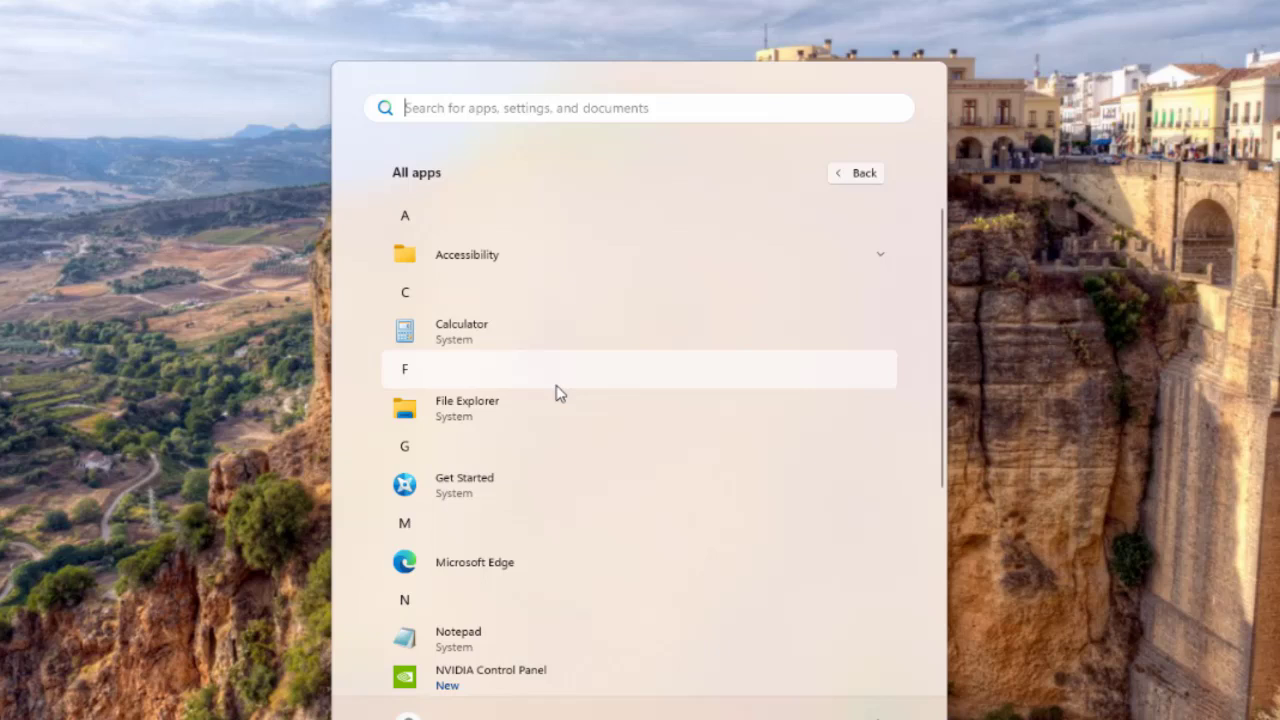
scroll(560, 404, "down", 2)
scroll(565, 405, "down", 3)
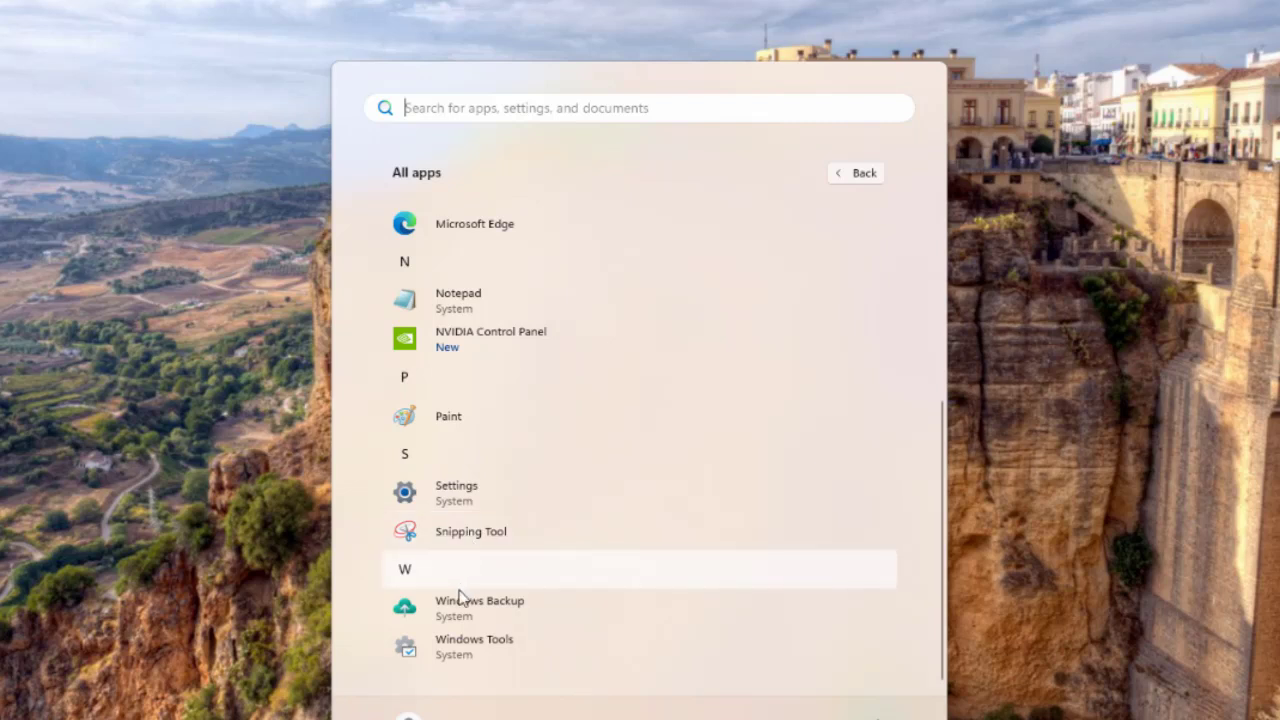
scroll(515, 350, "up", 2)
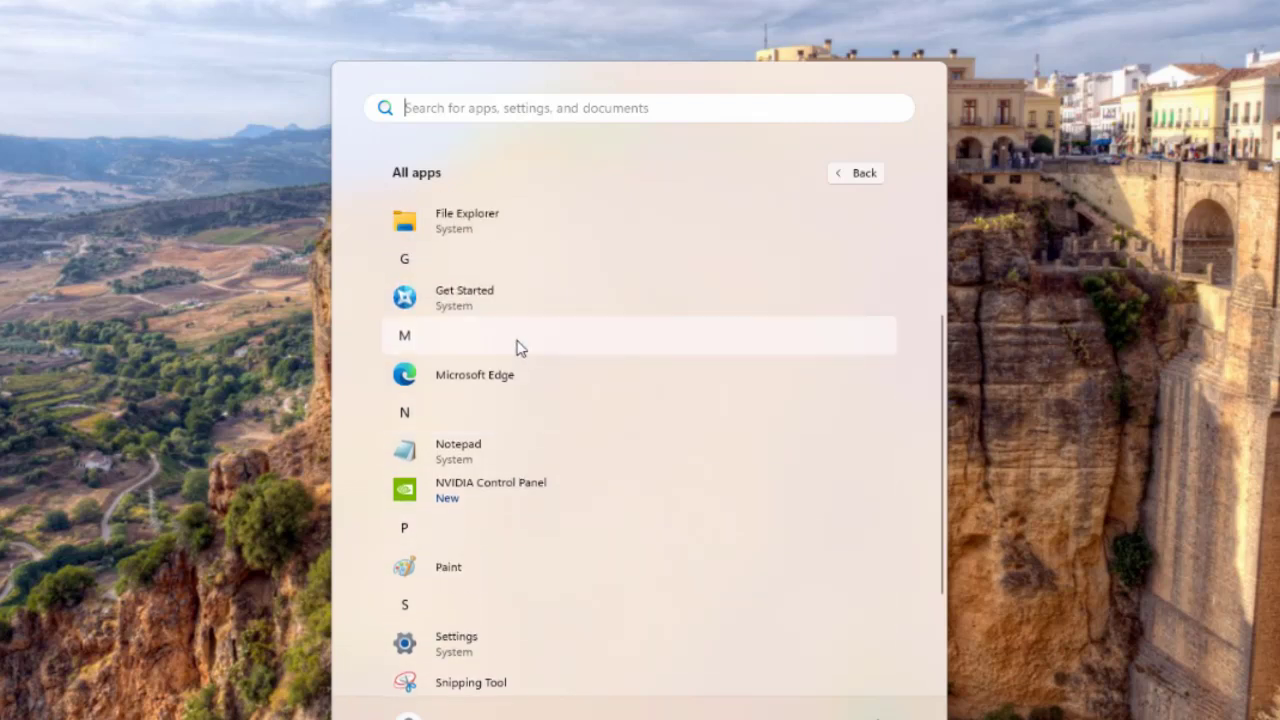
scroll(510, 345, "up", 2)
scroll(515, 323, "up", 1)
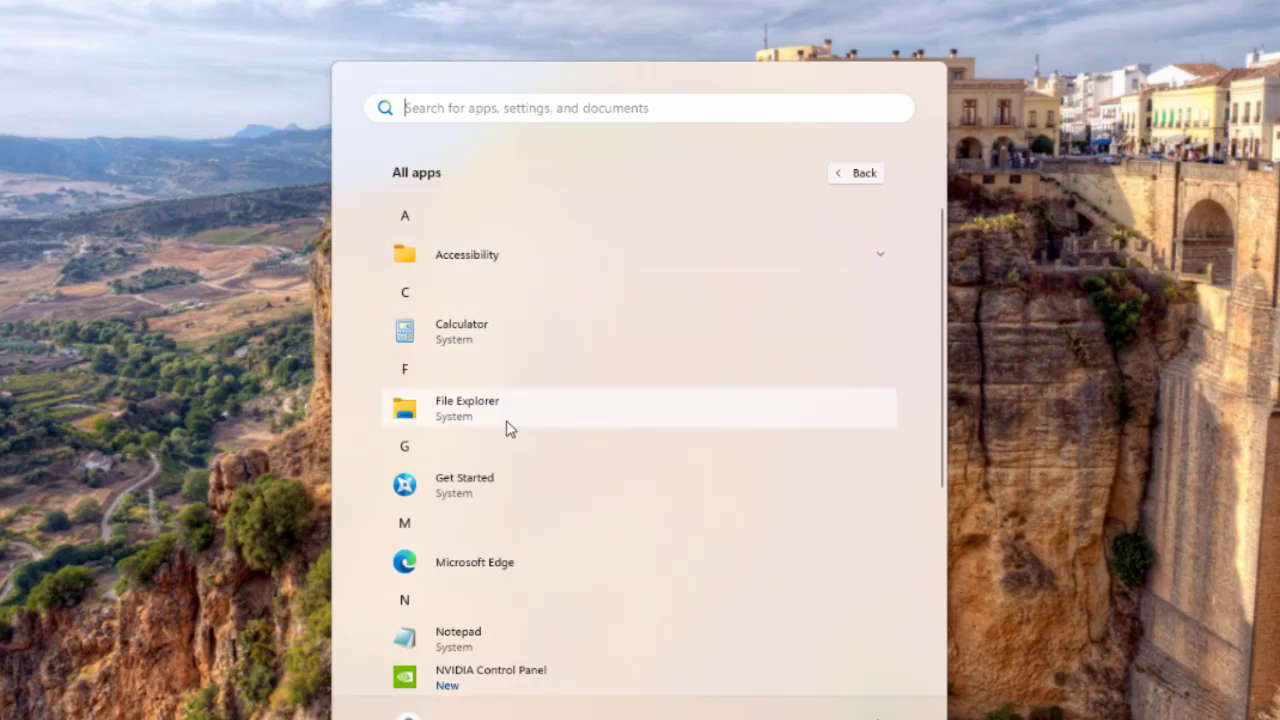
scroll(514, 440, "down", 4)
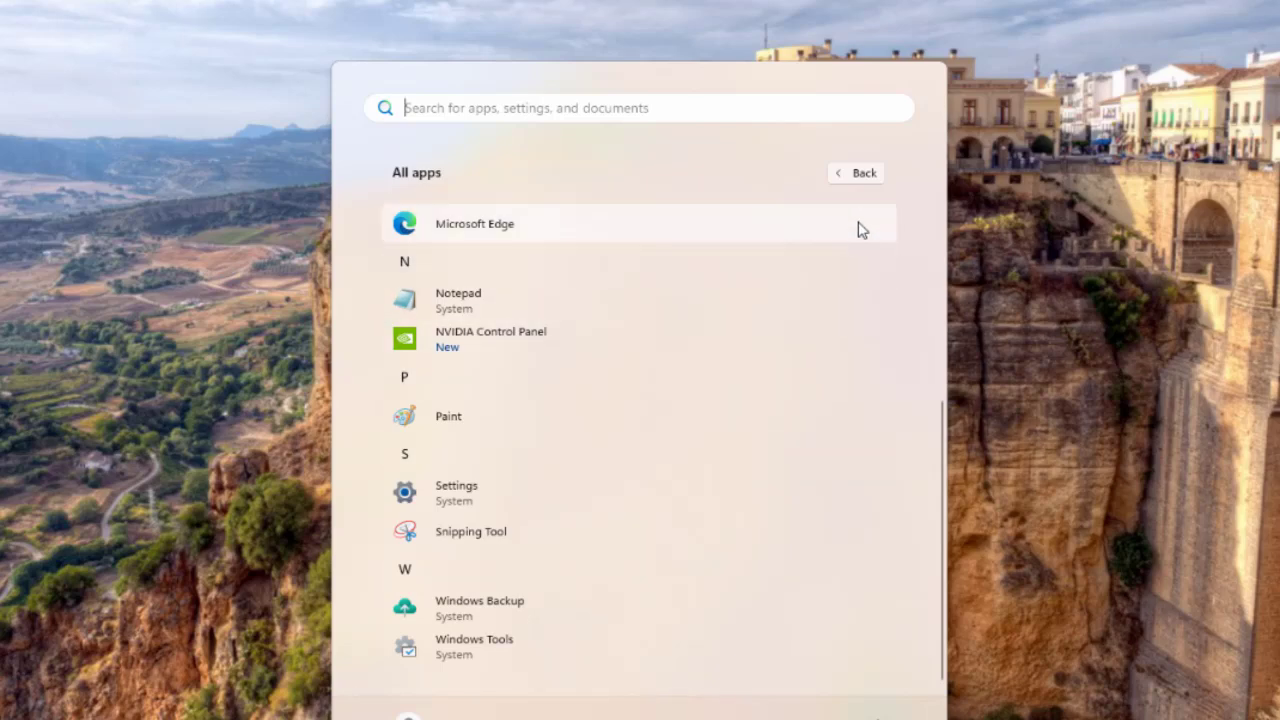
scroll(800, 306, "up", 4)
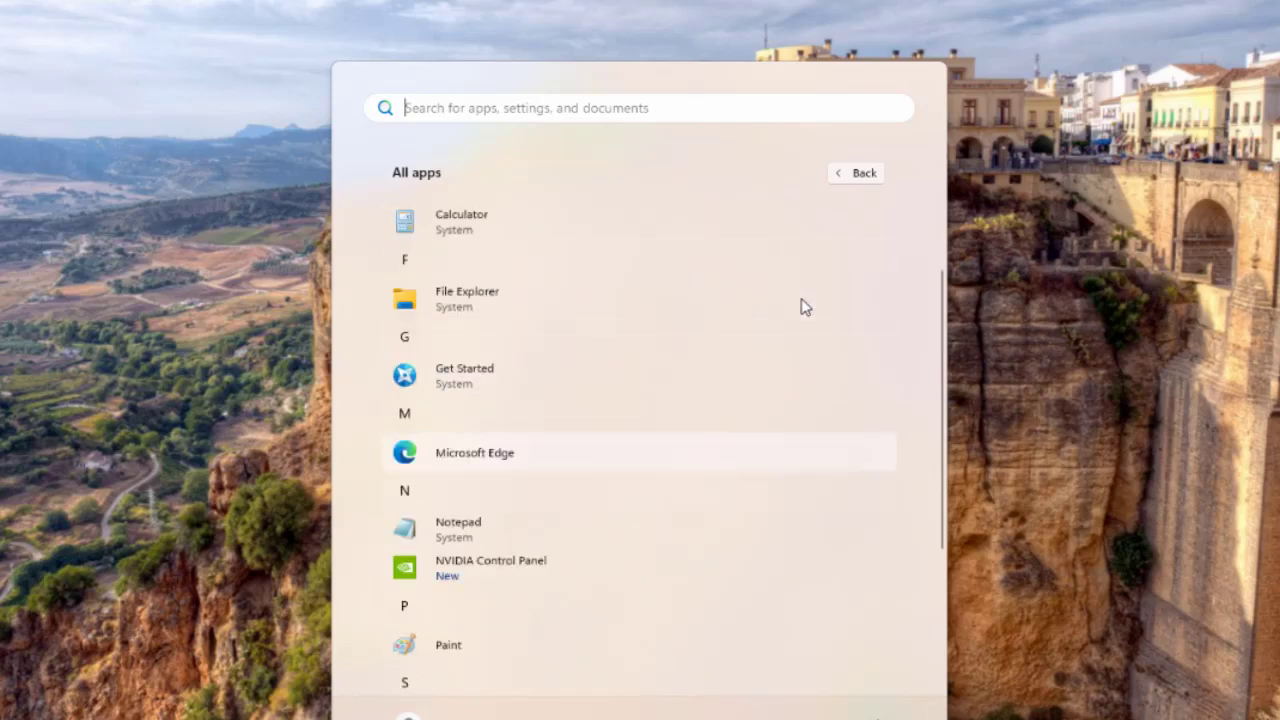
left_click(866, 174)
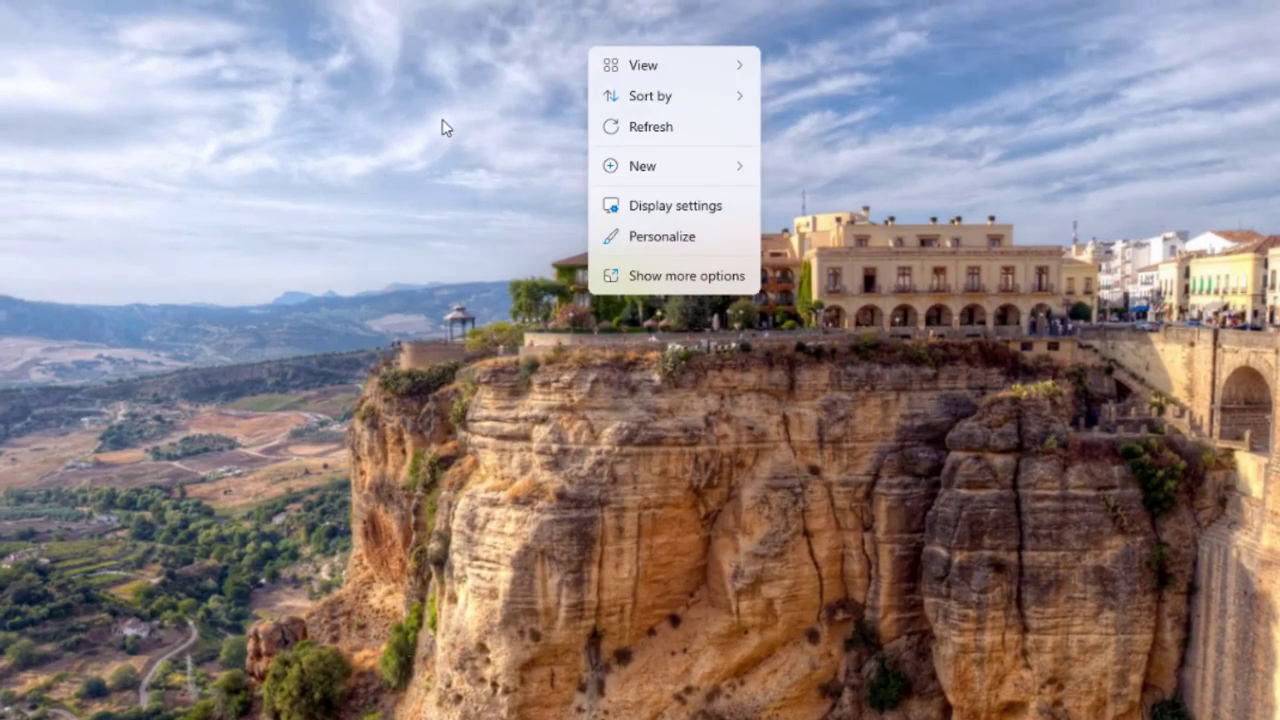
Open the desktop's Personalization settings and examine the page.
key("Escape")
right_click(443, 131)
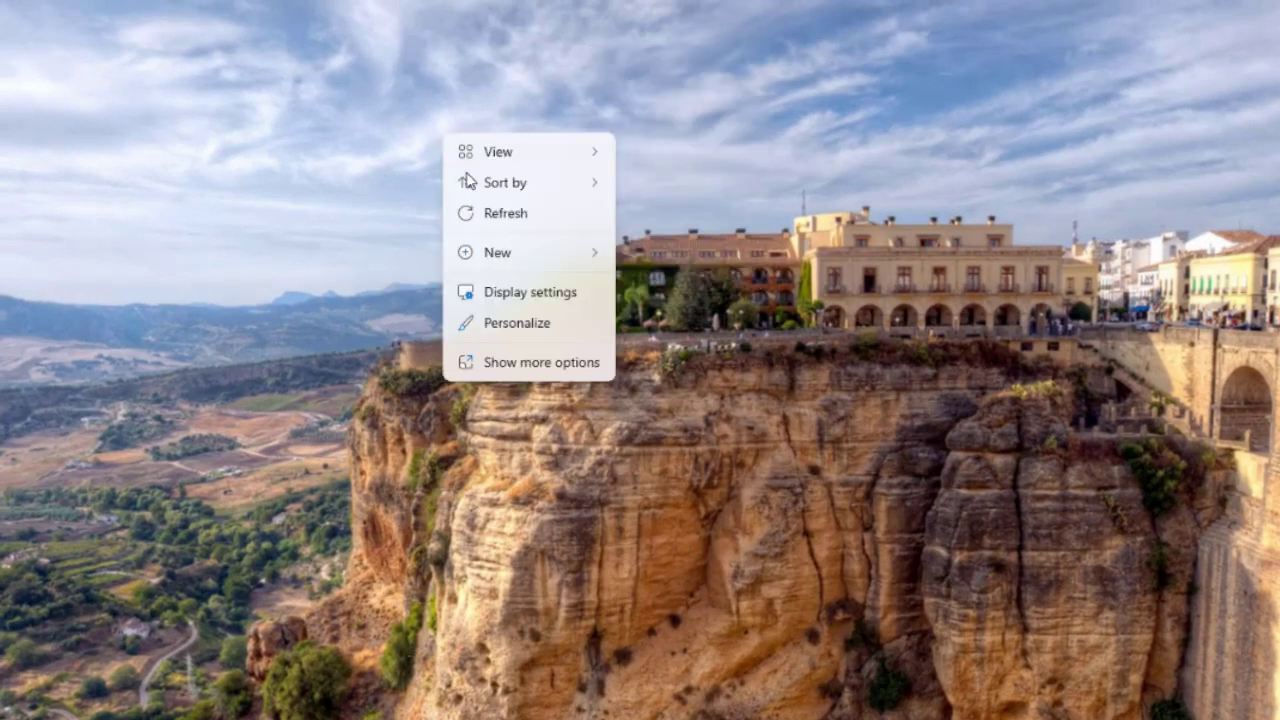
left_click(517, 323)
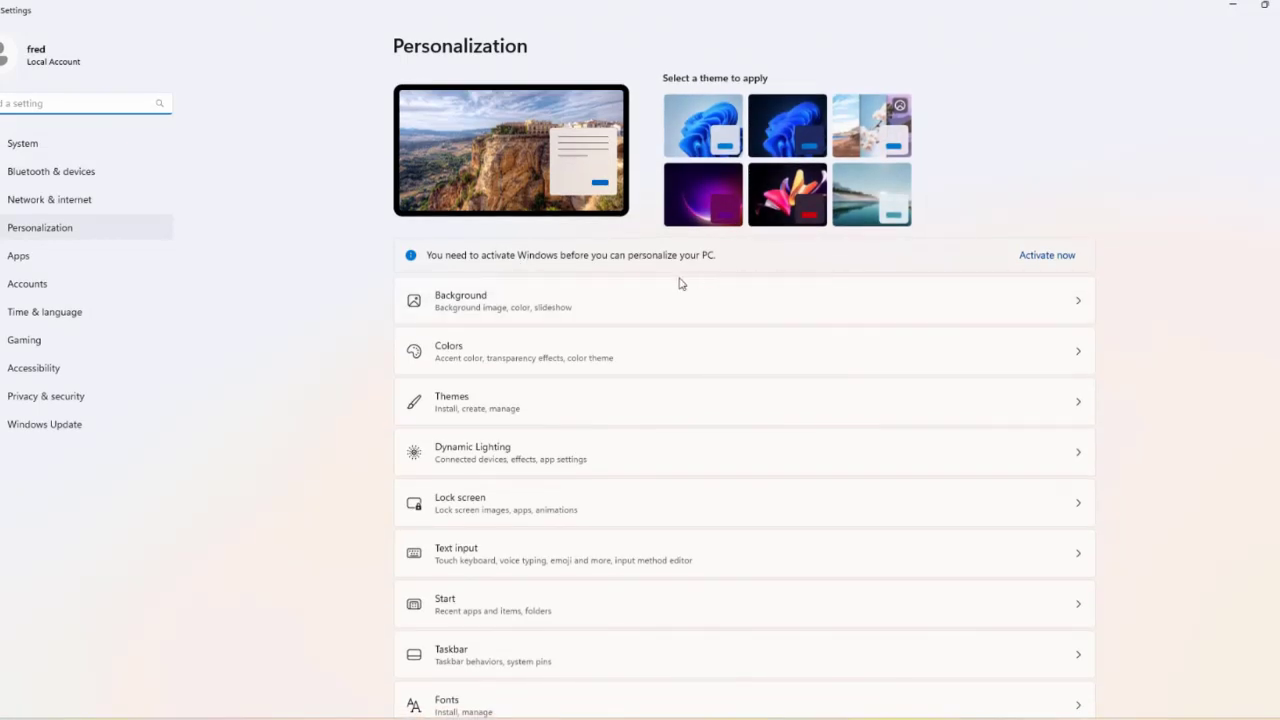
left_click(1263, 7)
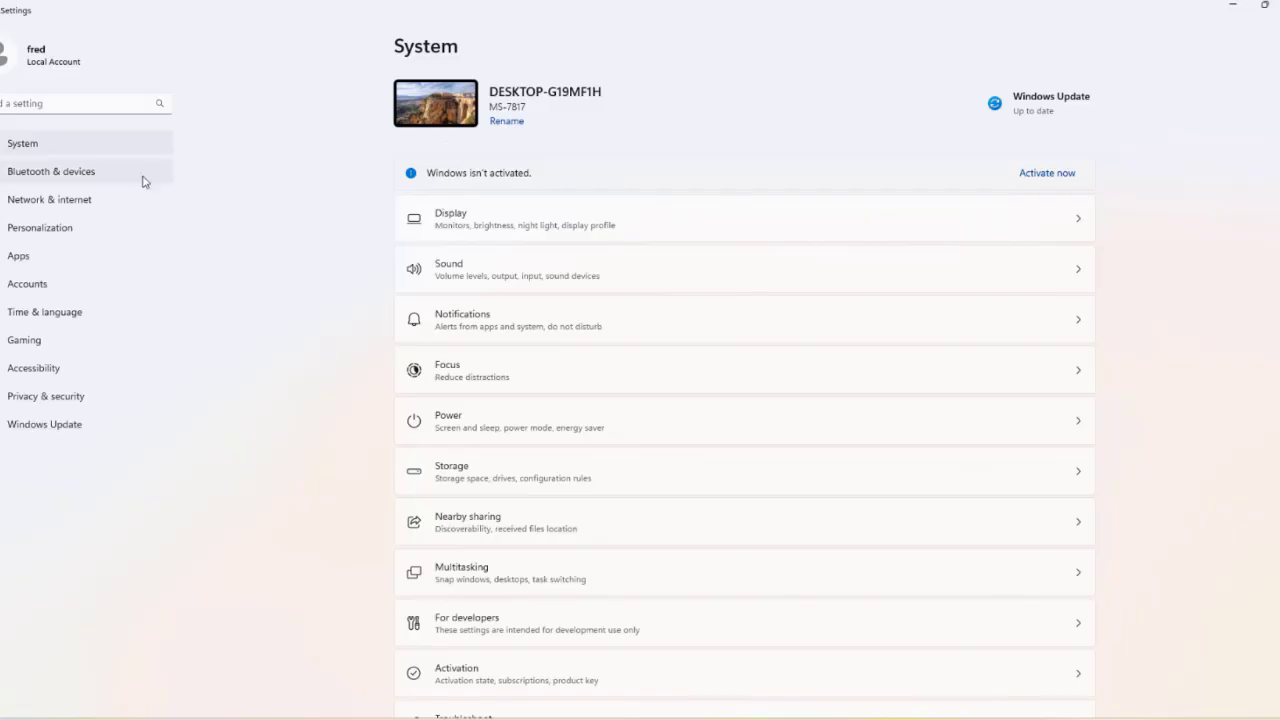
Look through each Settings category in turn, from Bluetooth & devices to Windows Update.
left_click(100, 173)
left_click(95, 201)
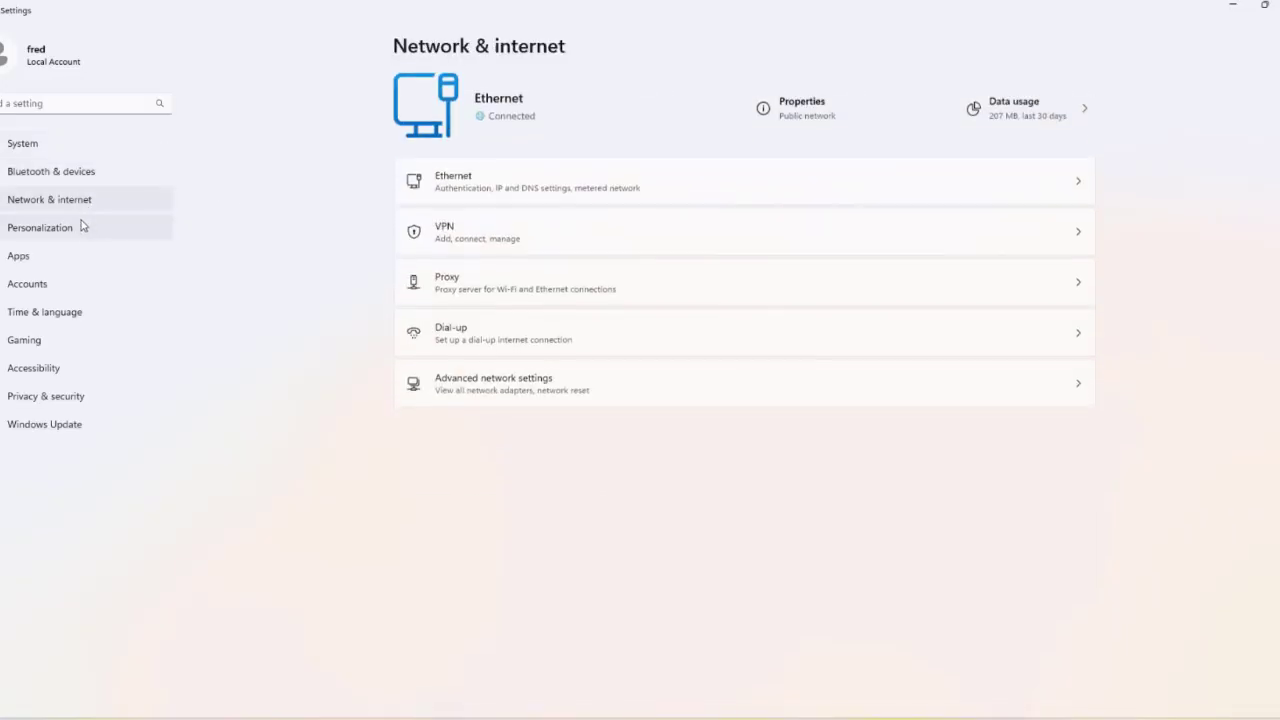
left_click(80, 226)
left_click(43, 258)
left_click(46, 285)
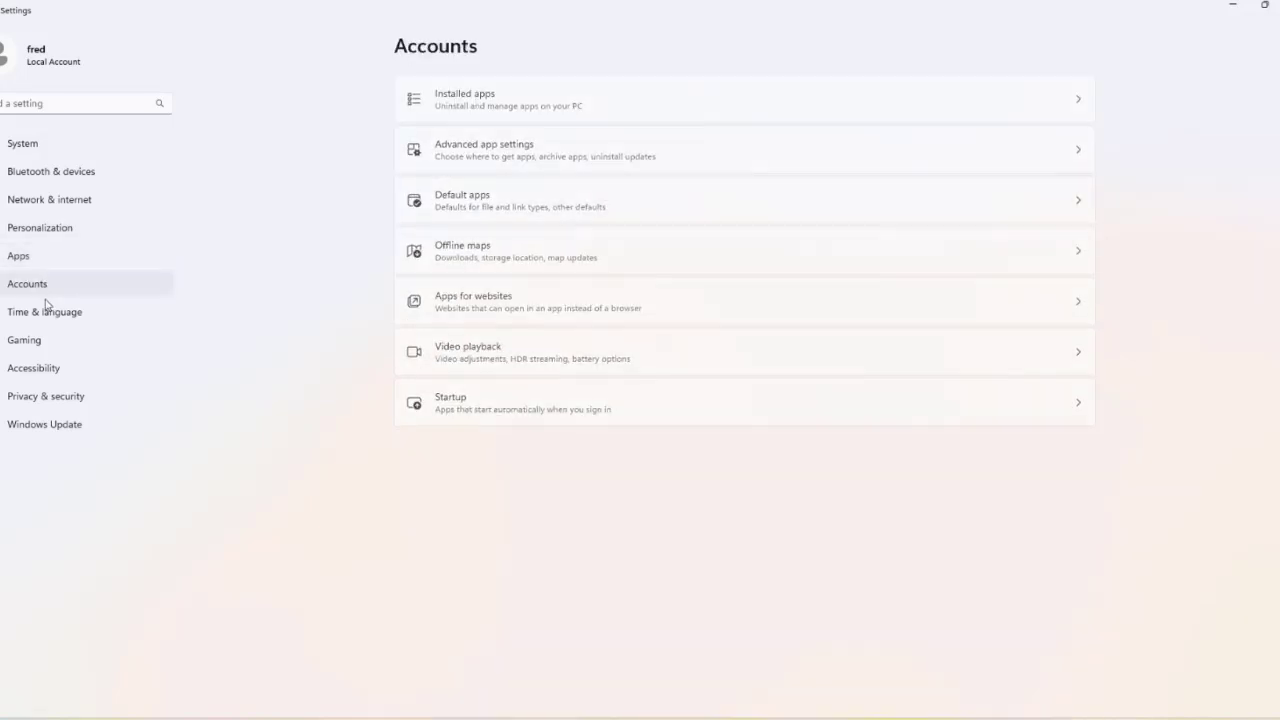
left_click(44, 312)
left_click(34, 342)
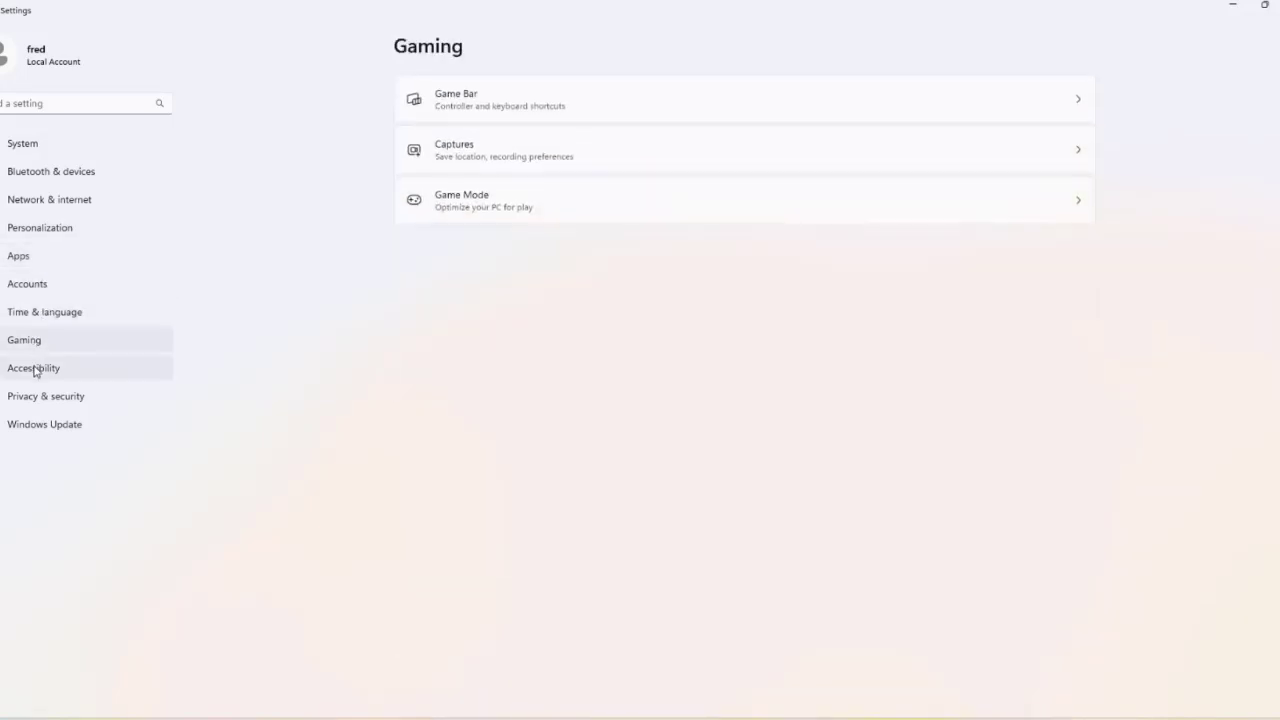
left_click(34, 369)
left_click(36, 397)
left_click(37, 426)
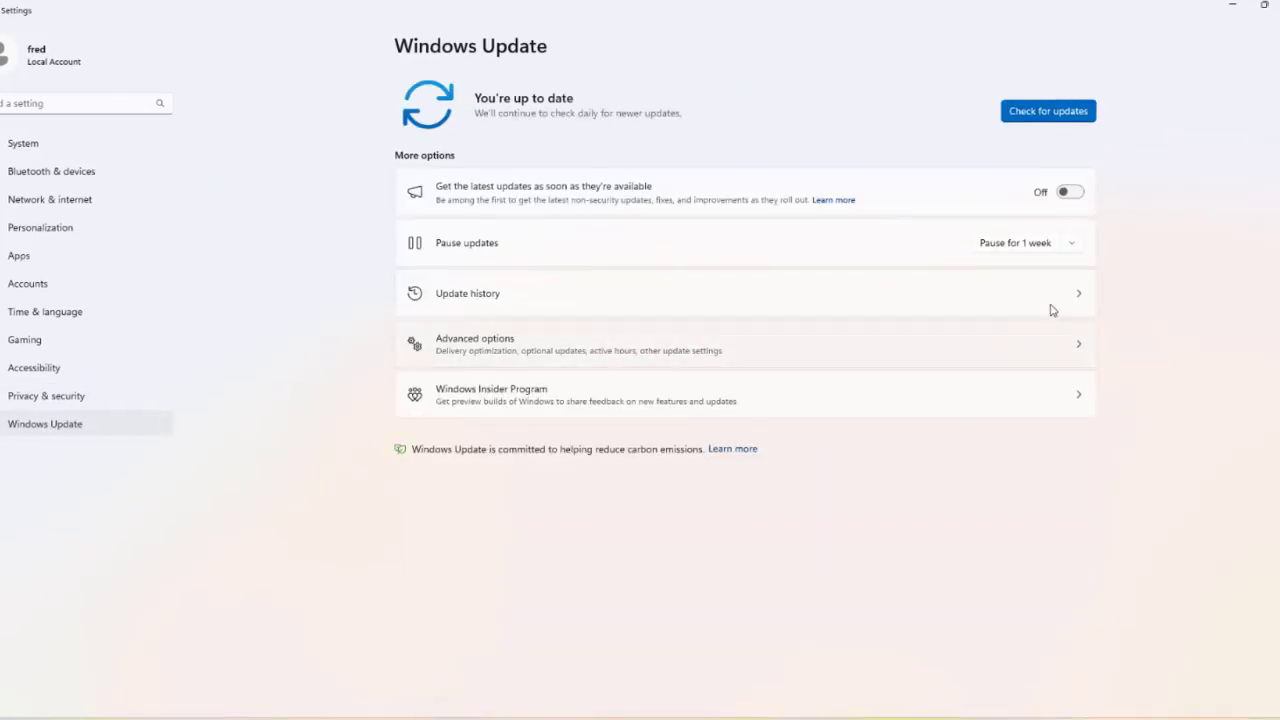
Minimize Settings and view the properties of This PC from File Explorer to examine the device and Windows specifications.
left_click(1232, 4)
right_click(548, 707)
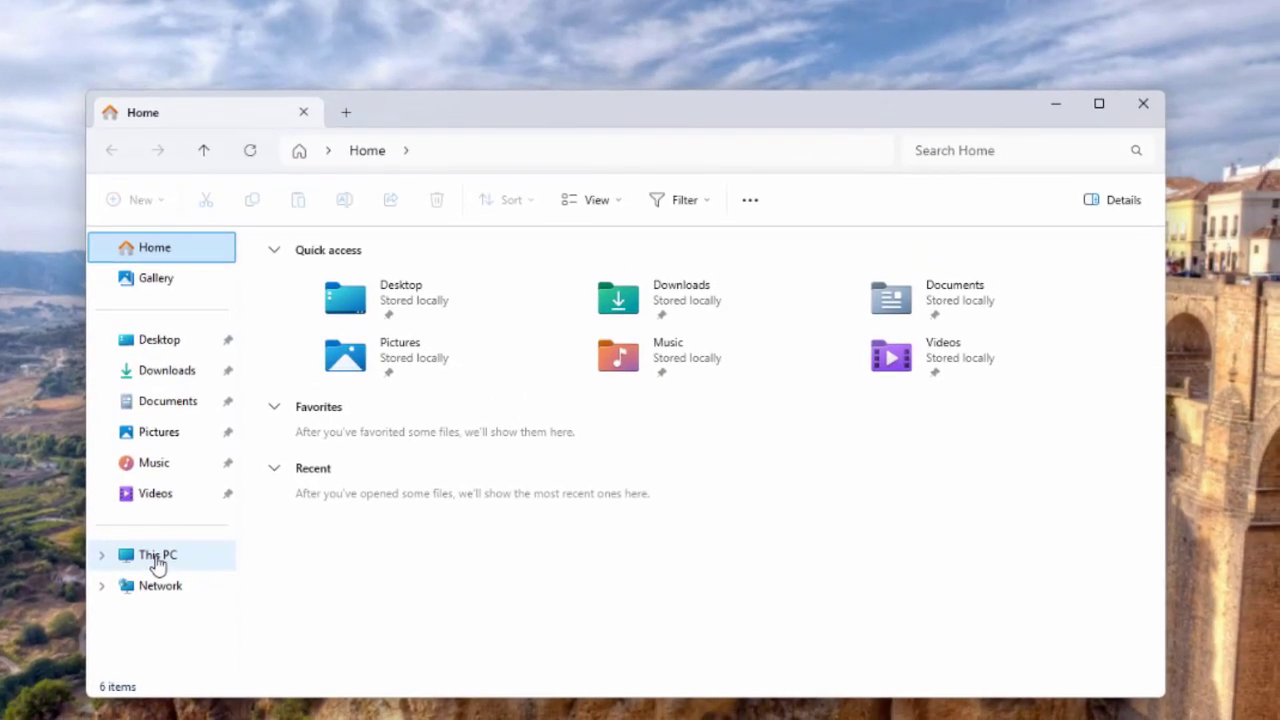
right_click(176, 568)
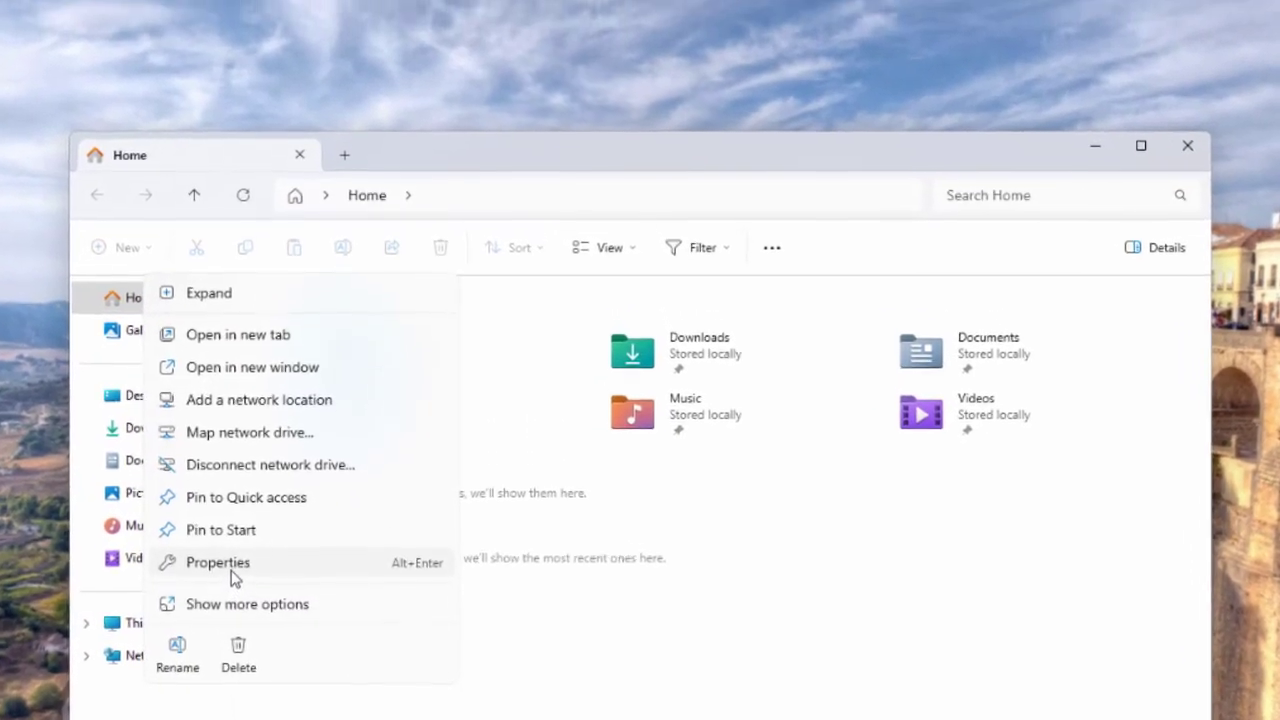
left_click(220, 500)
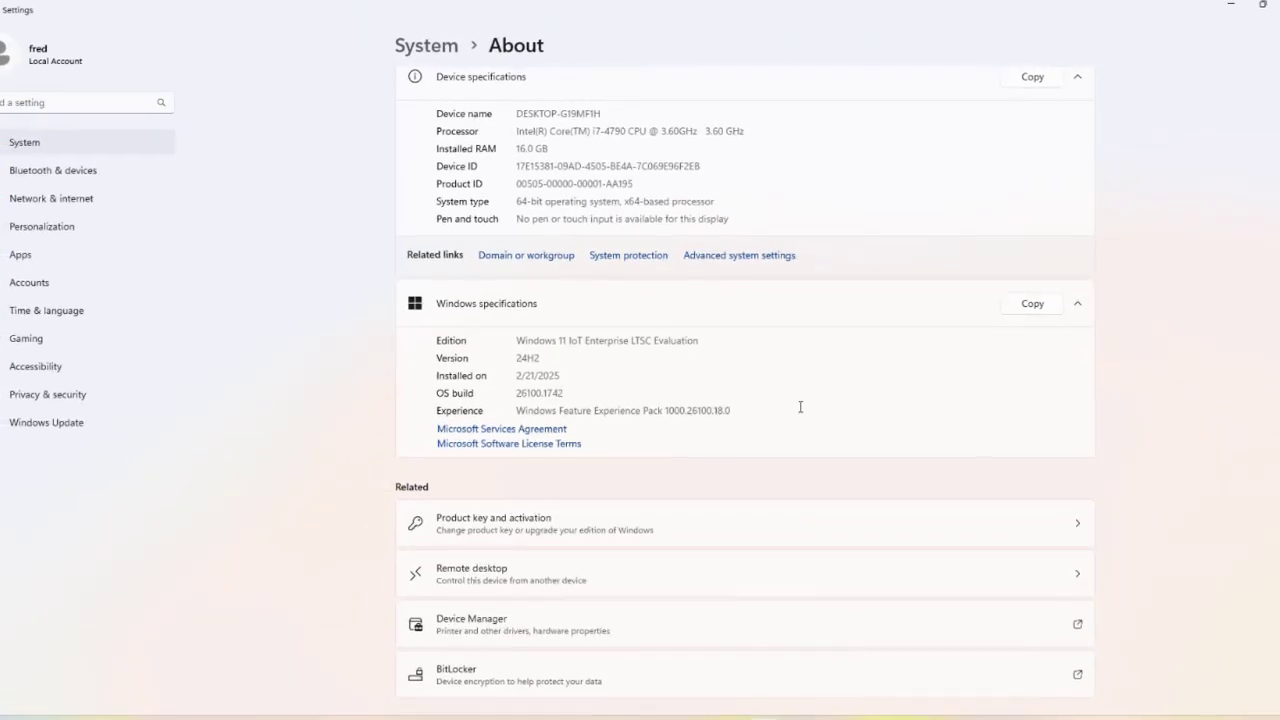
Open the Remote Desktop settings from the About page and try to turn on Remote Desktop.
left_click(496, 578)
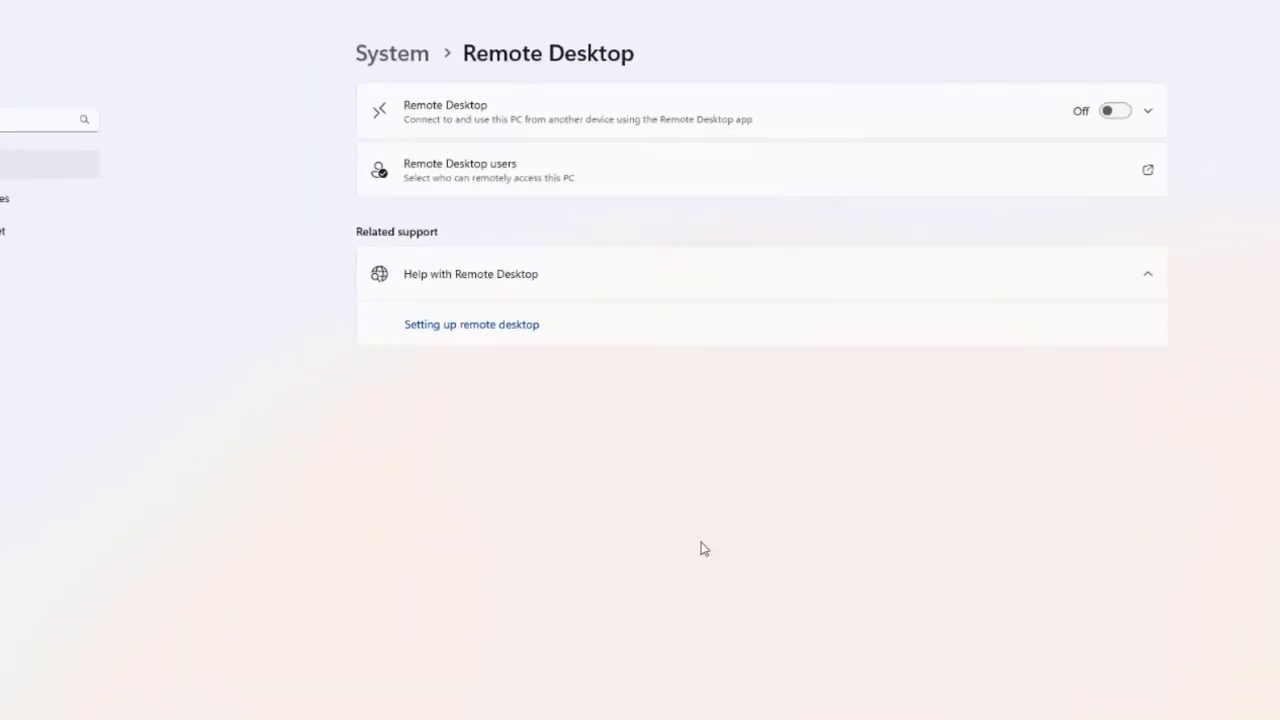
left_click(1138, 118)
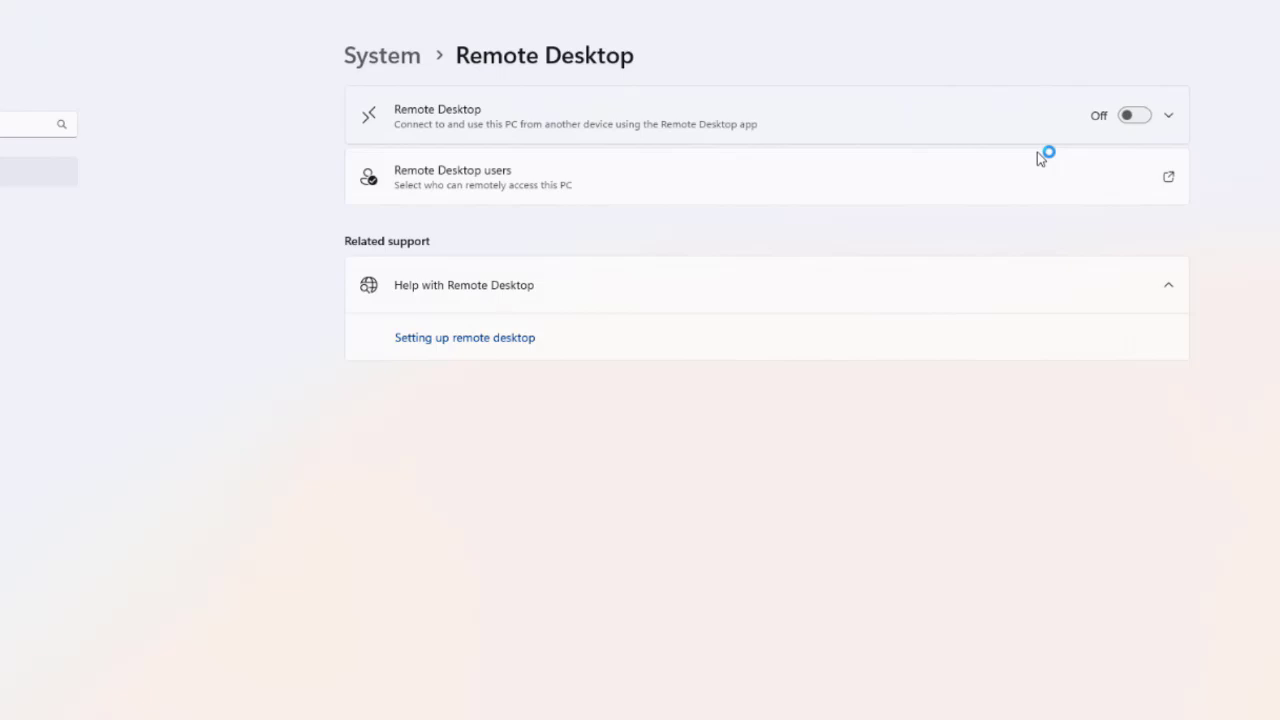
left_click(762, 479)
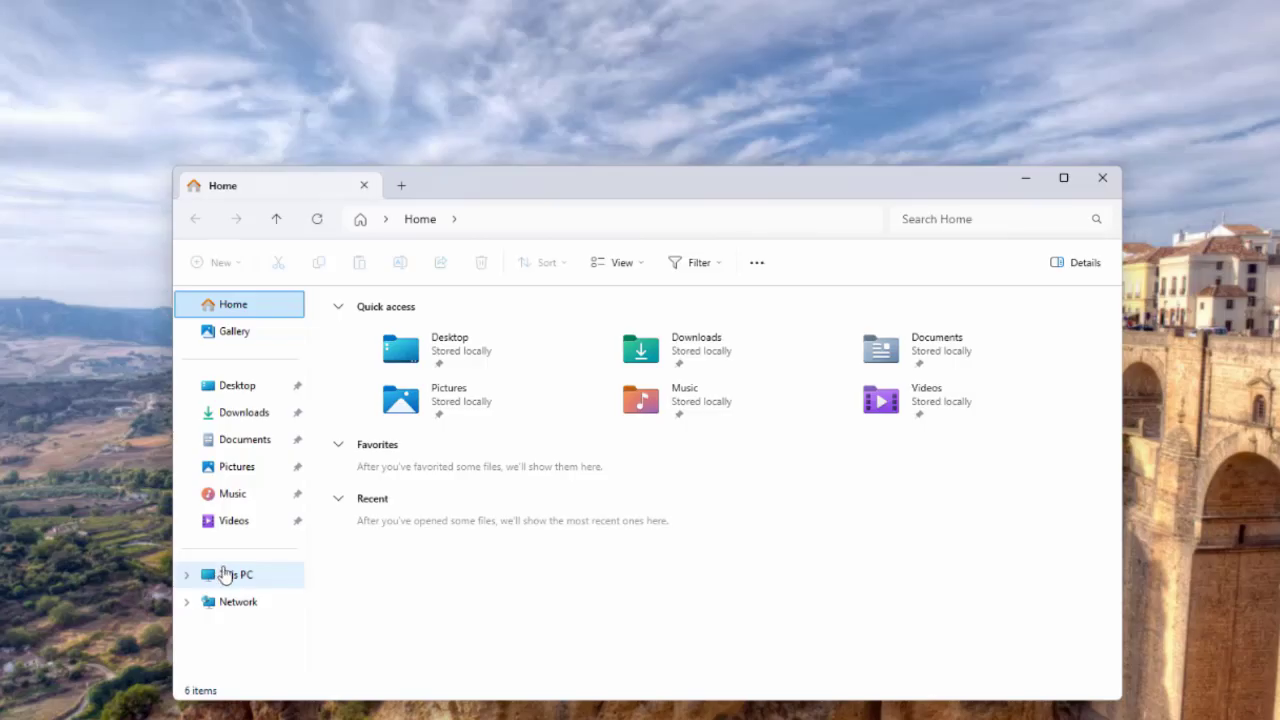
View the properties of Local Disk (C:) under This PC and move the dialog aside to examine its used space.
left_click(225, 574)
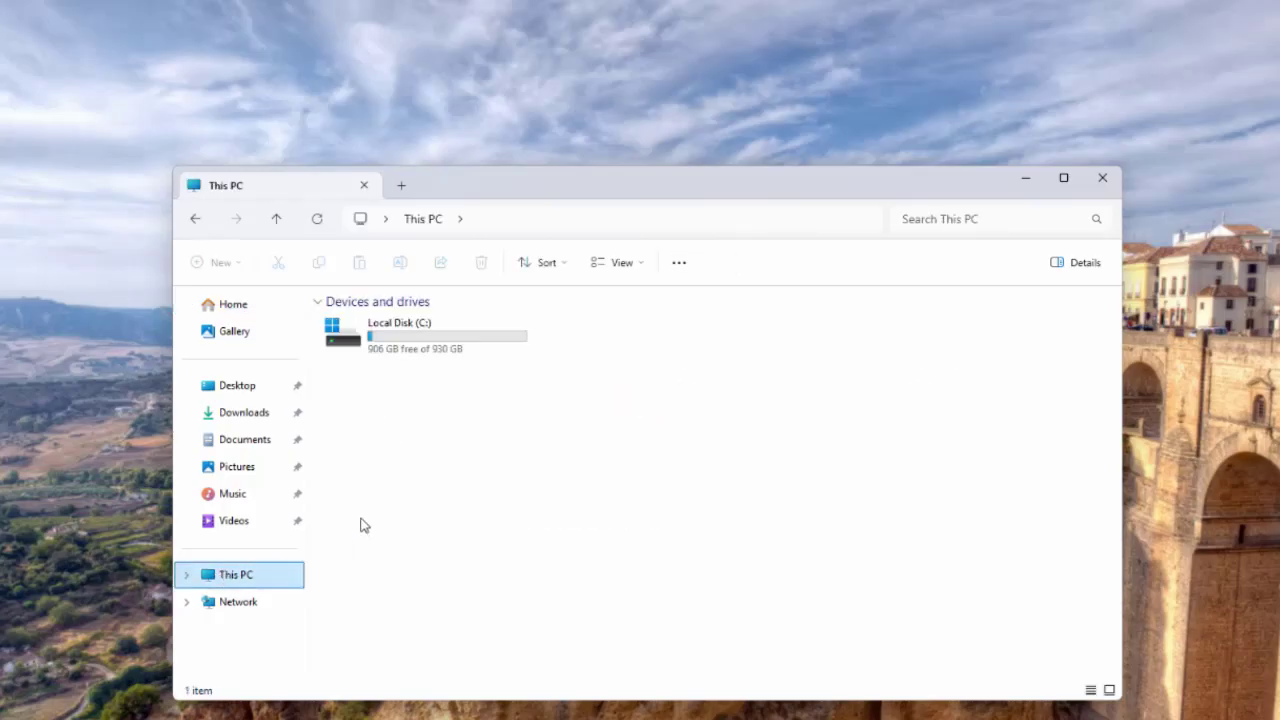
right_click(385, 347)
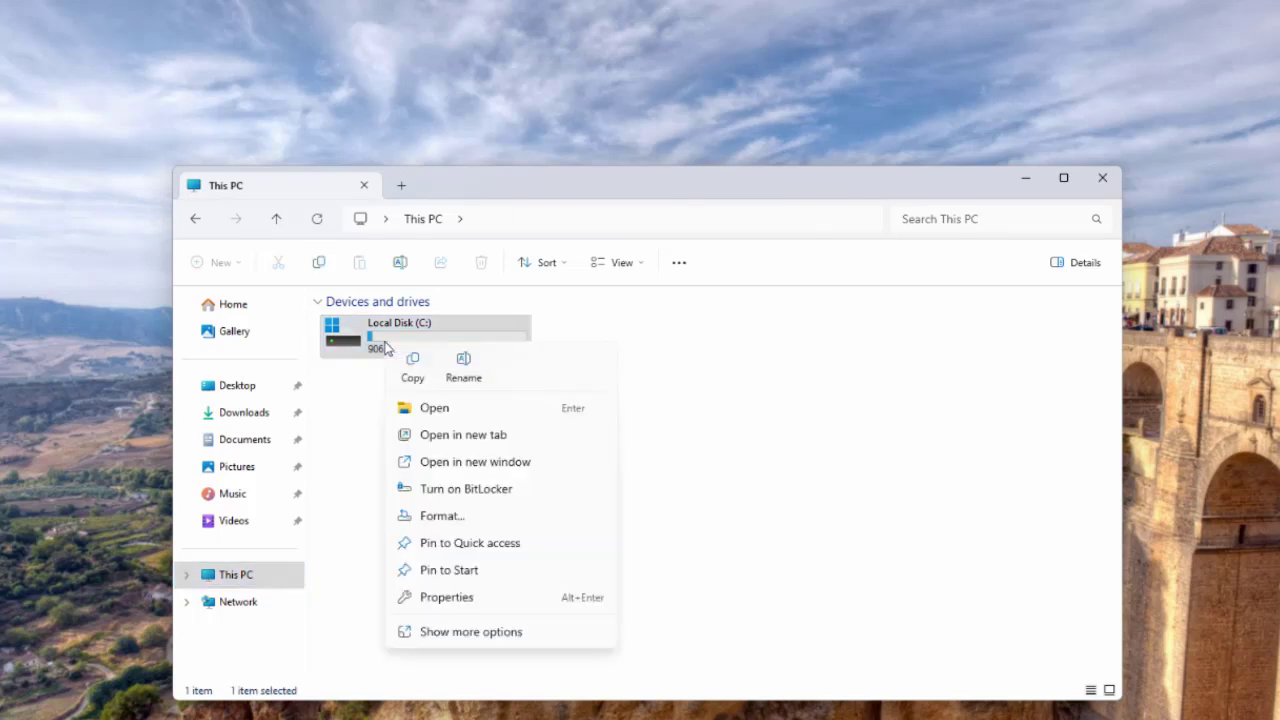
left_click(442, 632)
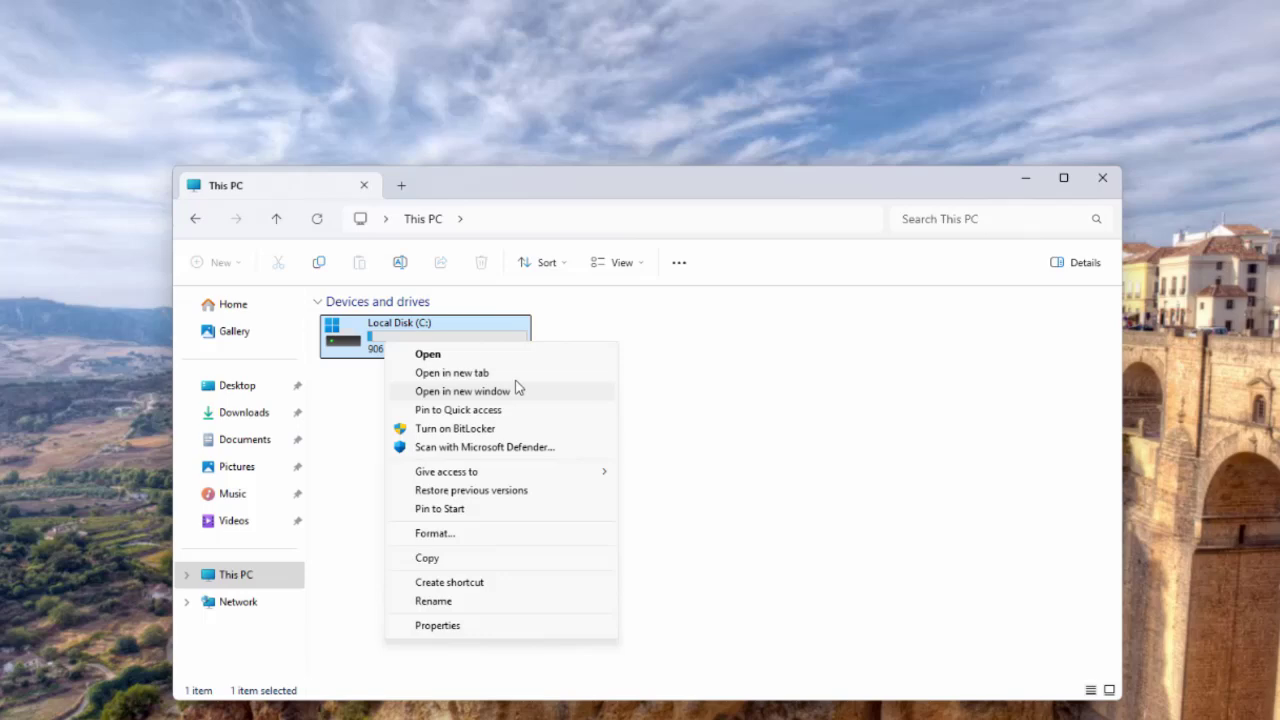
left_click(442, 624)
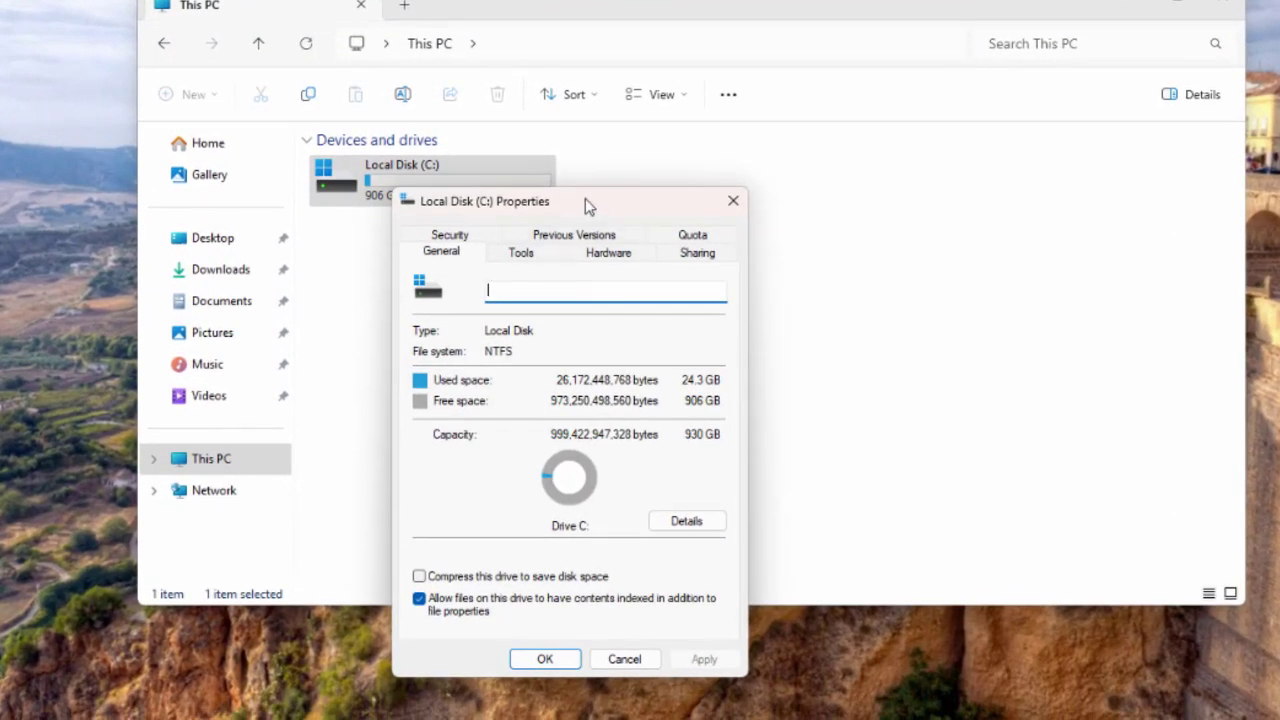
left_click_drag(585, 198, 843, 126)
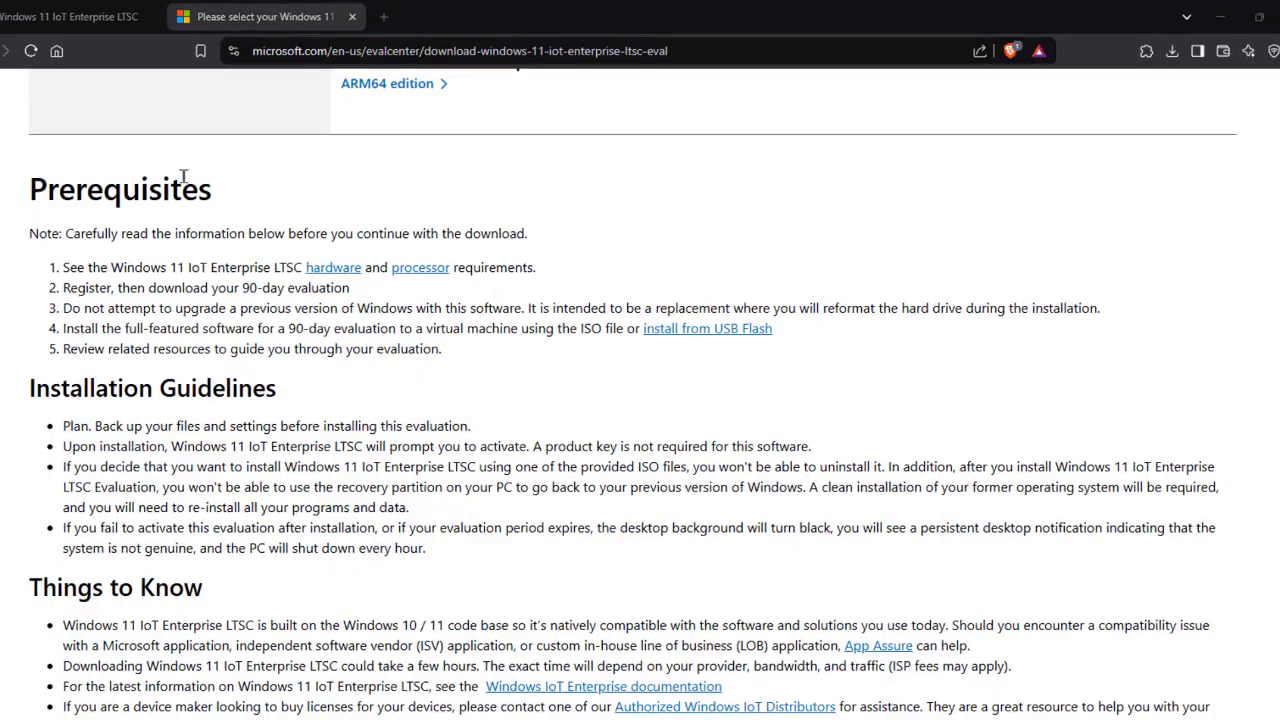
Open the hardware requirements linked in the Prerequisites and examine the Windows 11 LTSC table of preferred and optional minimum requirements.
left_click(331, 270)
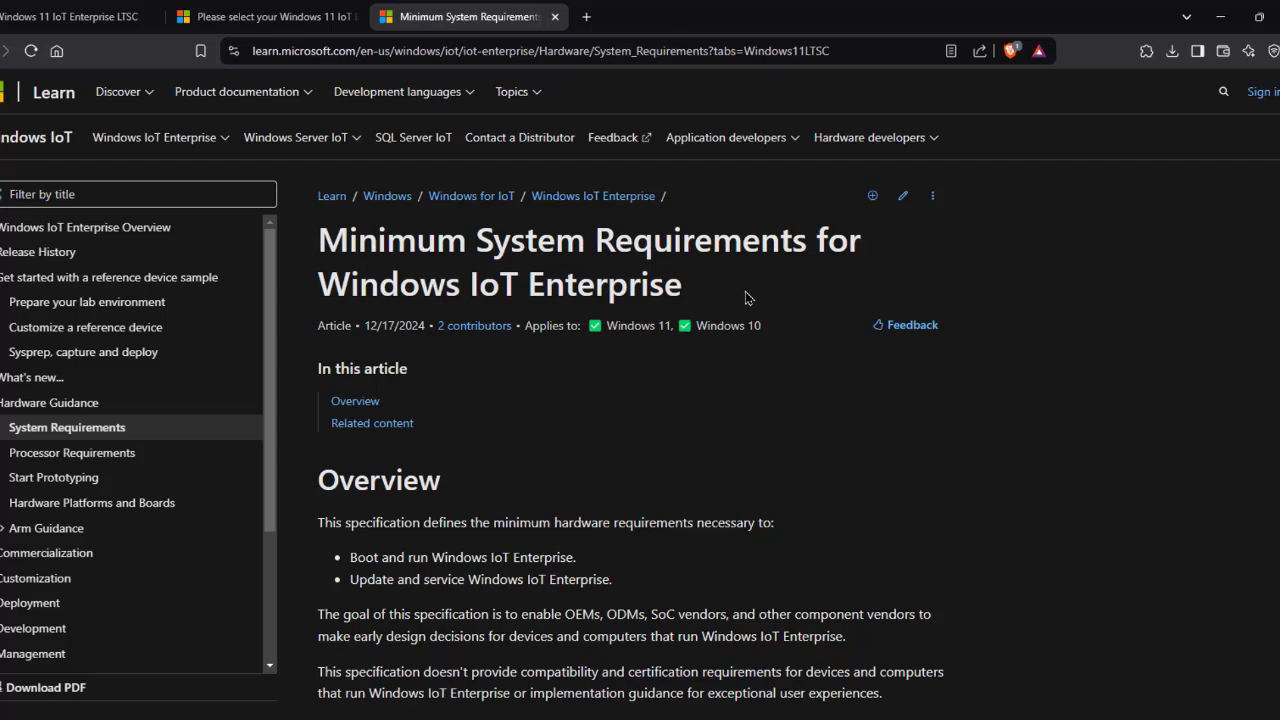
scroll(805, 450, "down", 4)
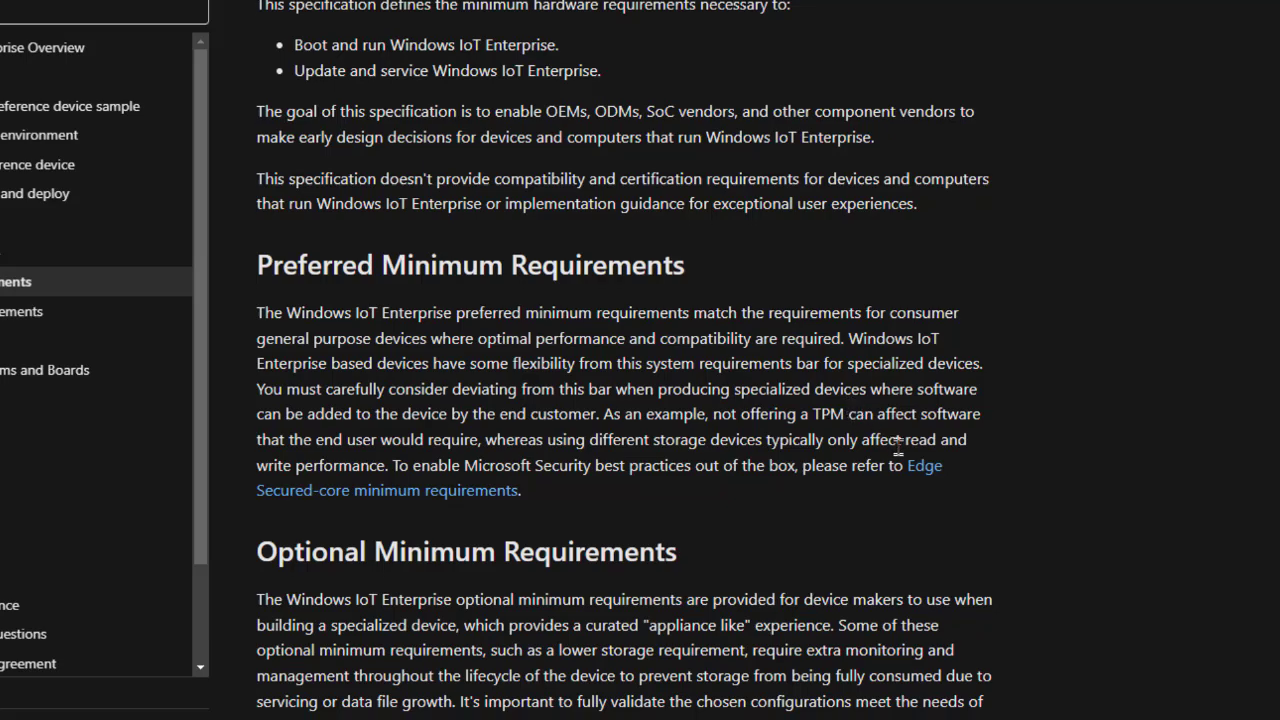
scroll(900, 450, "down", 3)
scroll(944, 455, "down", 3)
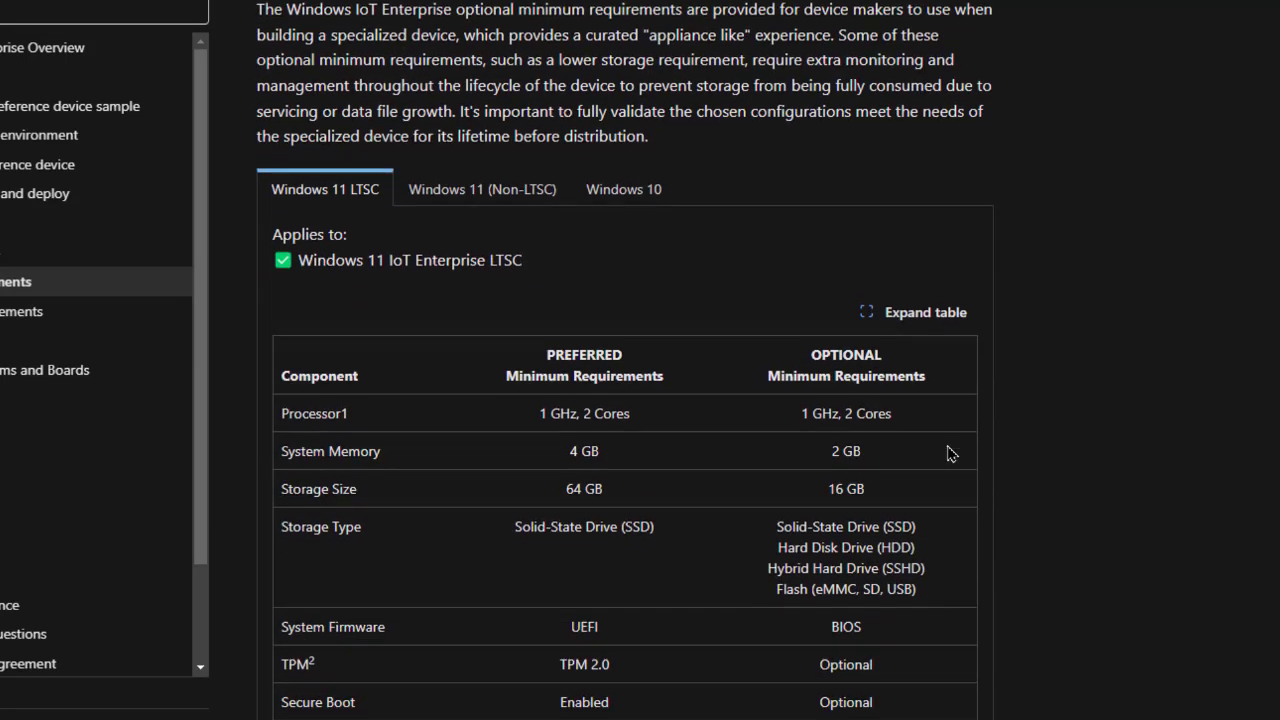
scroll(968, 452, "down", 2)
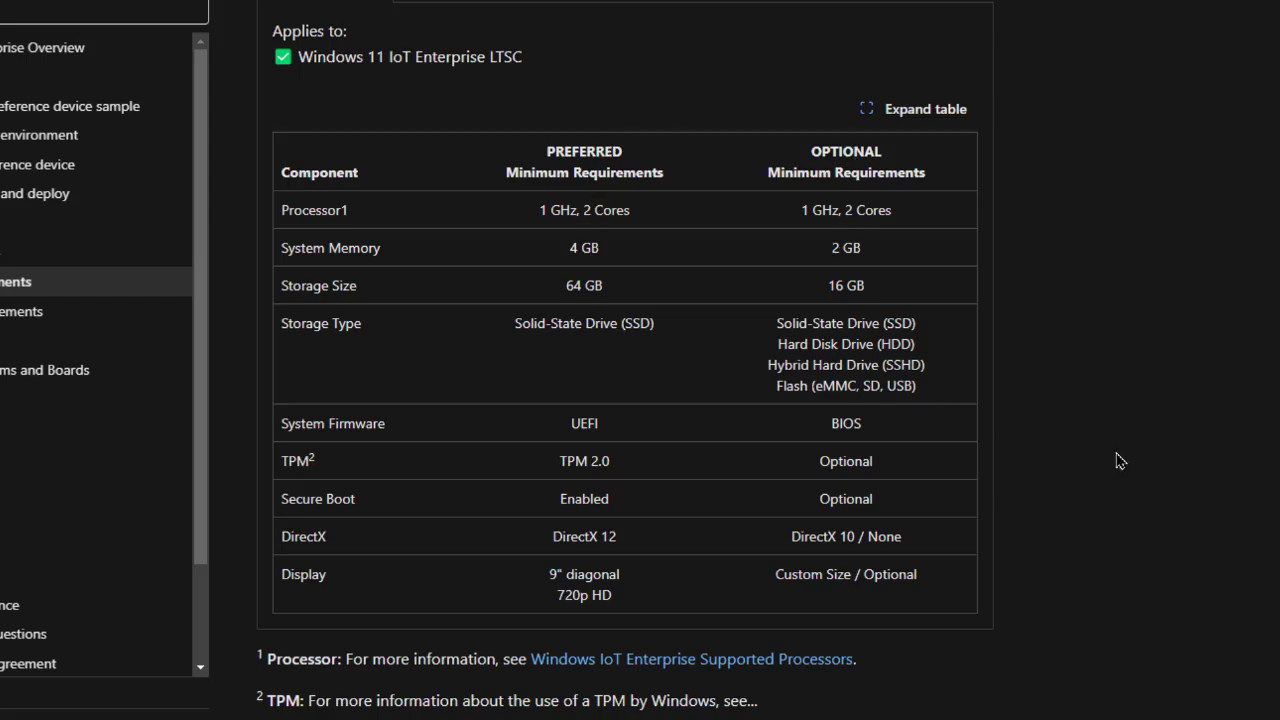
scroll(1113, 462, "down", 3)
scroll(1113, 462, "up", 3)
Return to the Windows 11 IoT Enterprise LTSC evaluation page and examine its overview.
key("ctrl+1")
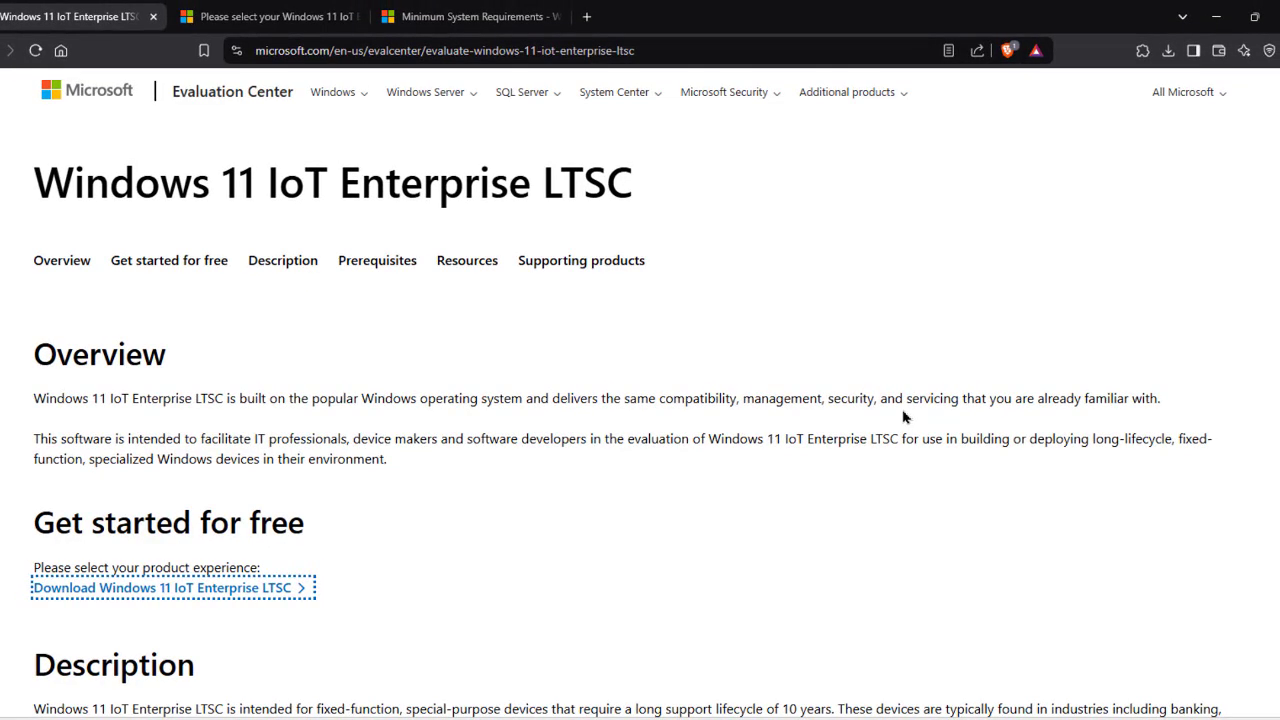
scroll(757, 434, "down", 1)
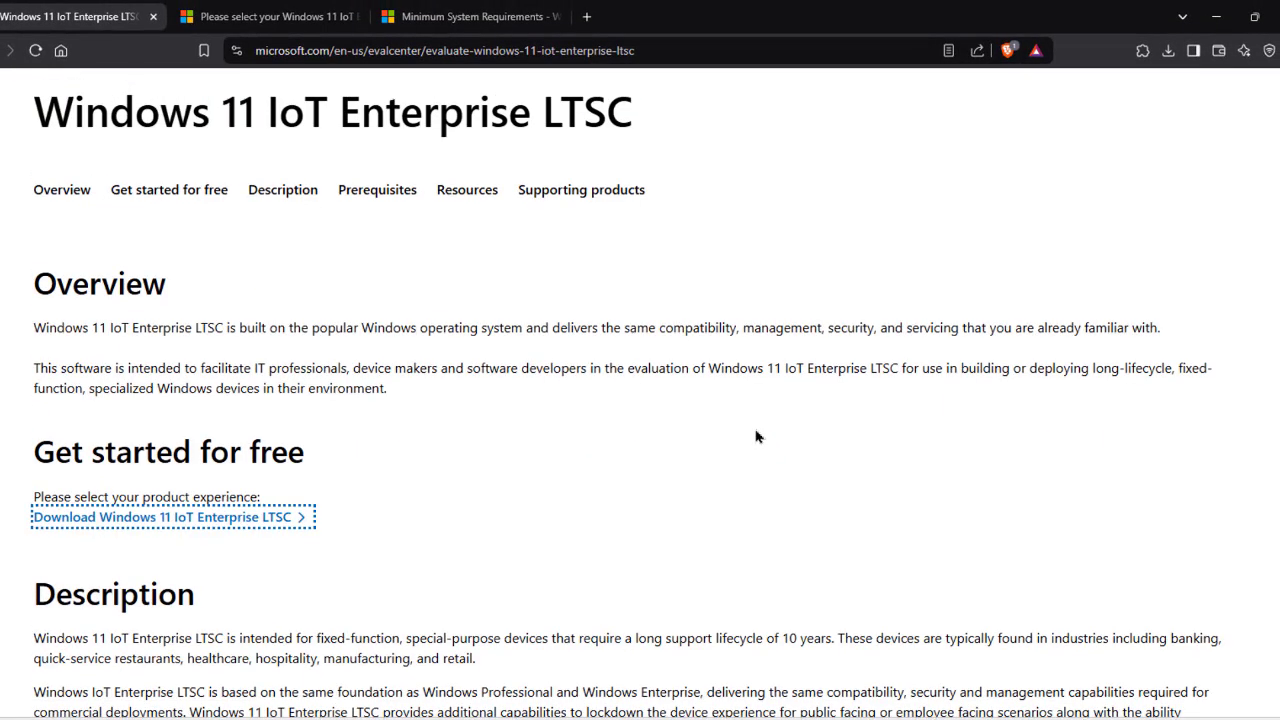
scroll(758, 437, "up", 1)
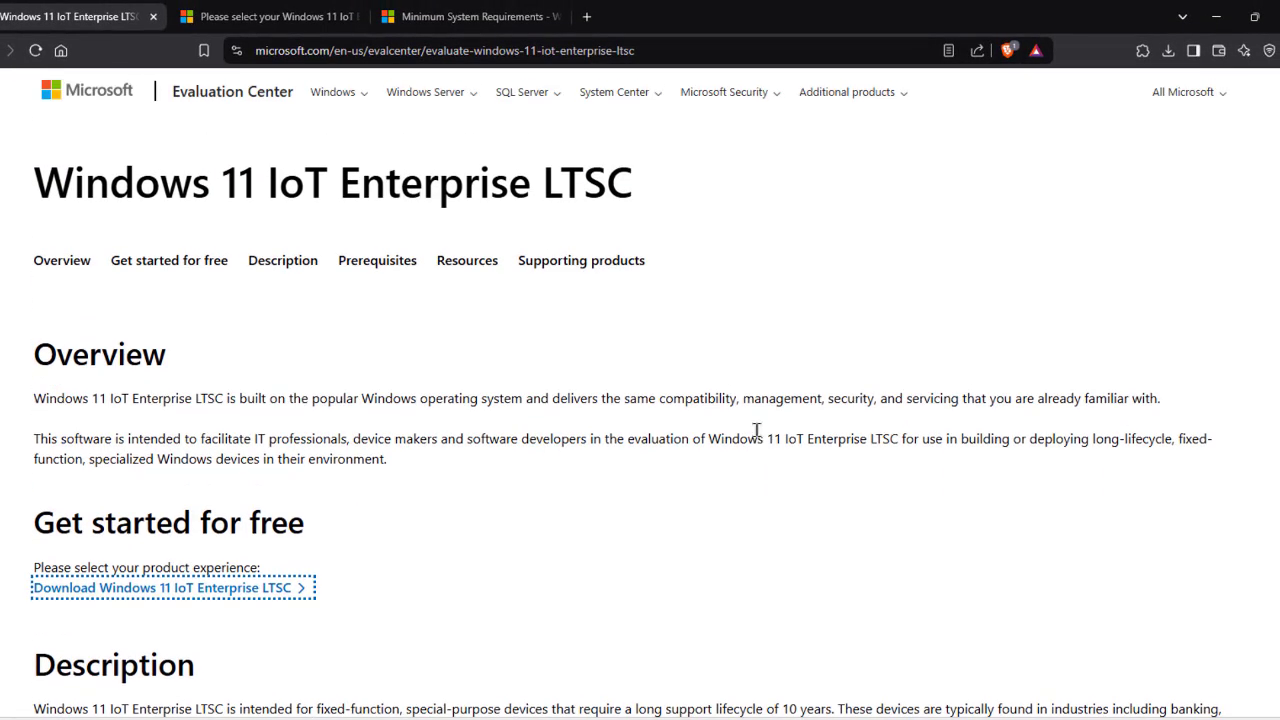